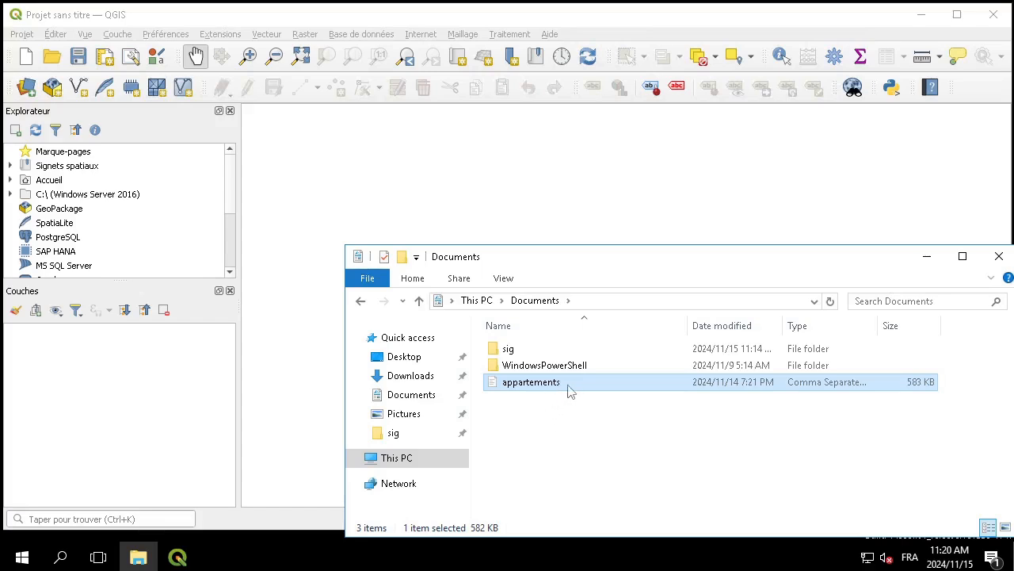
Turn on the display of file name extensions in the Documents folder.
{"action": "left_click", "coordinate": [504, 278]}
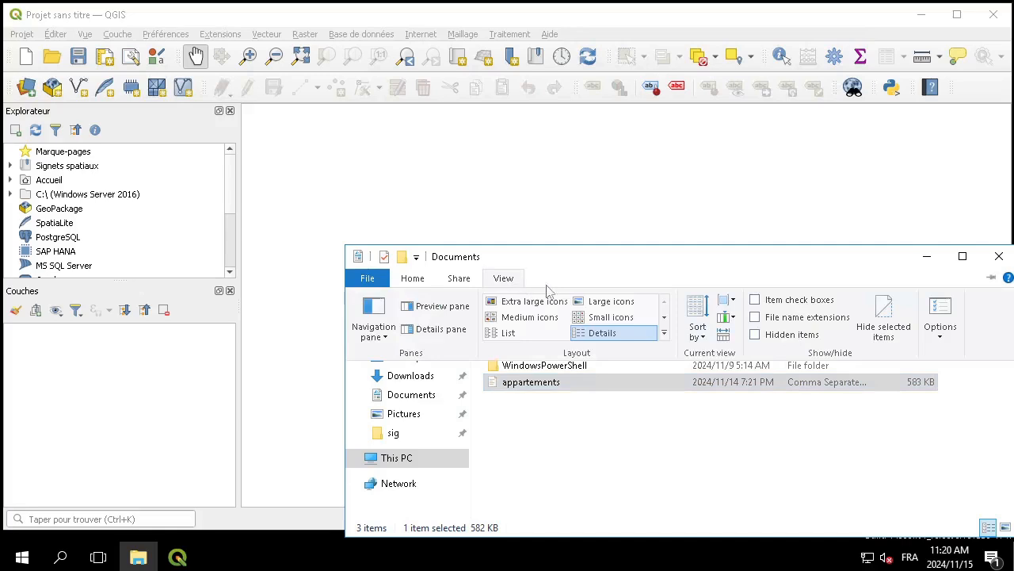
{"action": "left_click", "coordinate": [755, 318]}
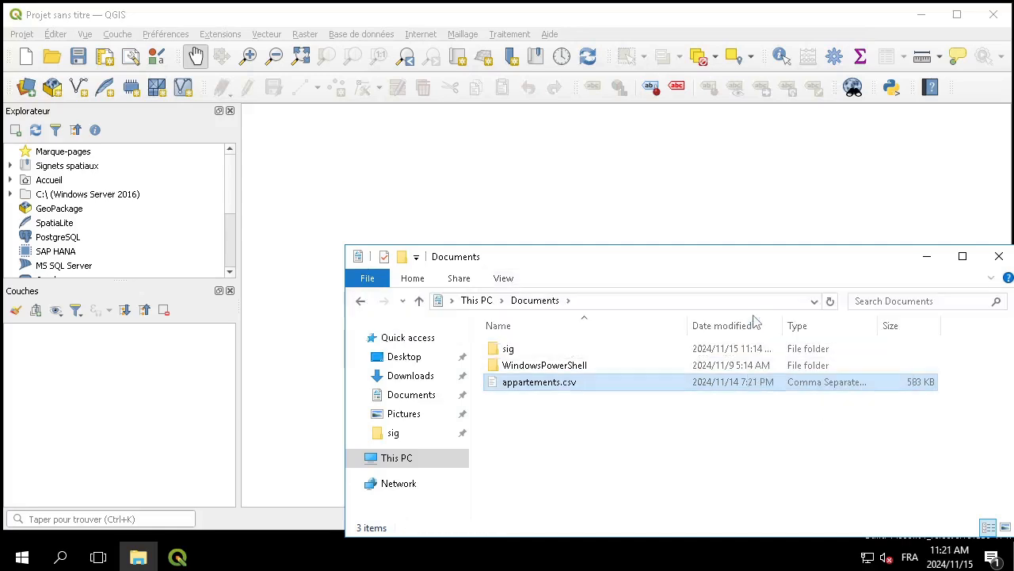
{"action": "left_click", "coordinate": [581, 400]}
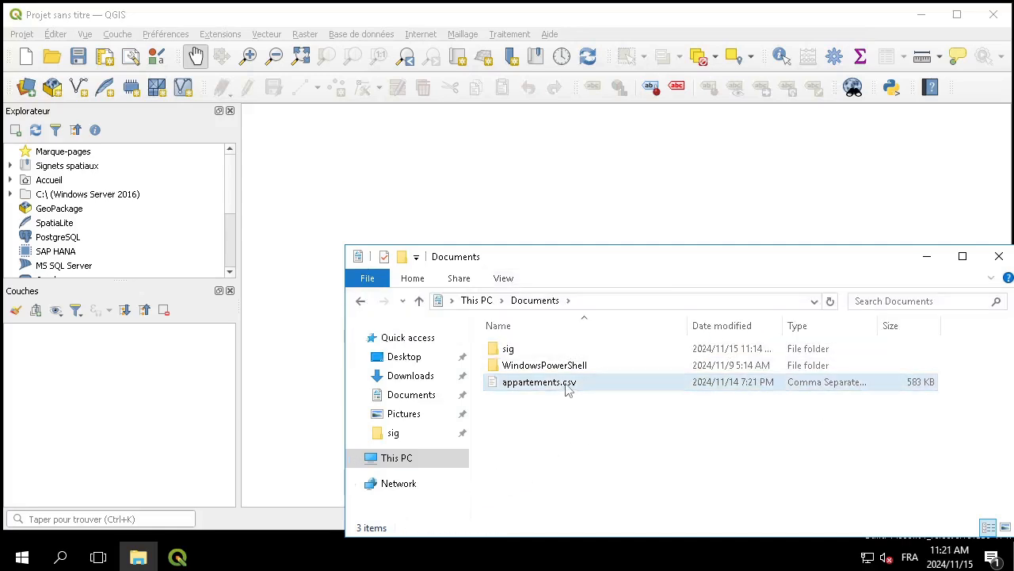
Open appartements.csv in Visual Studio Code to examine its separators and its lat and lng columns, and close it.
{"action": "left_click", "coordinate": [566, 388]}
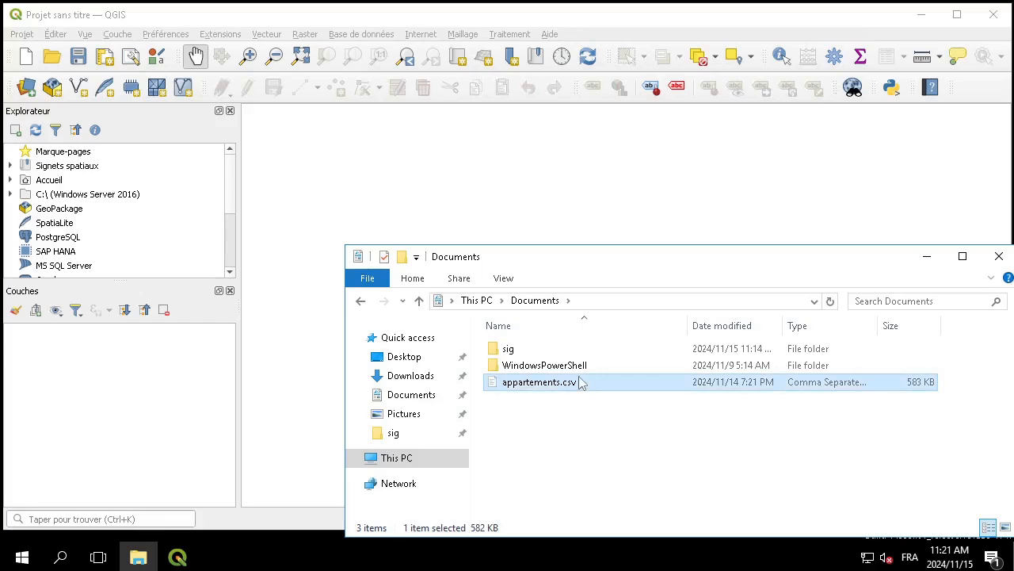
{"action": "right_click", "coordinate": [571, 386]}
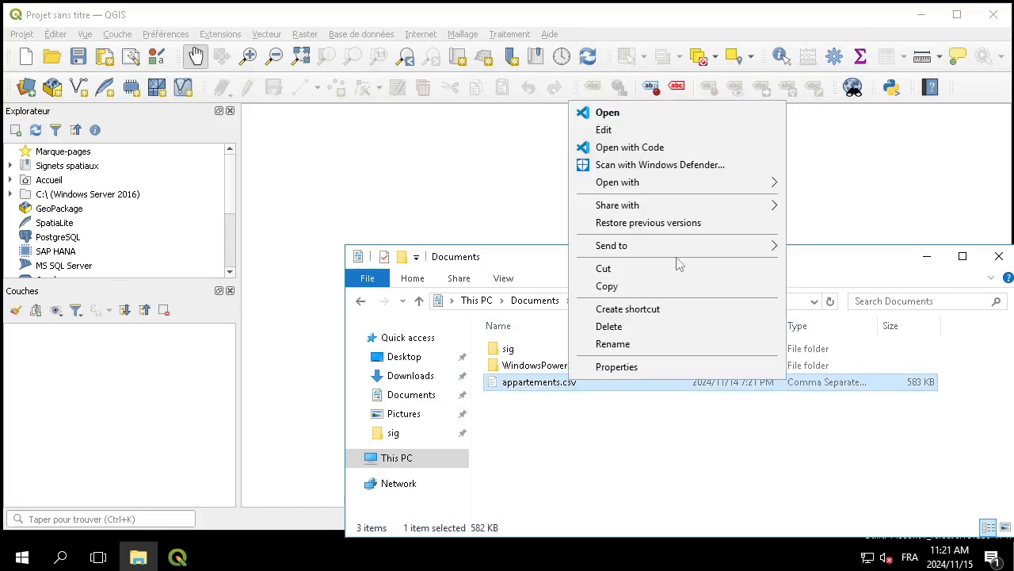
{"action": "left_click", "coordinate": [683, 115]}
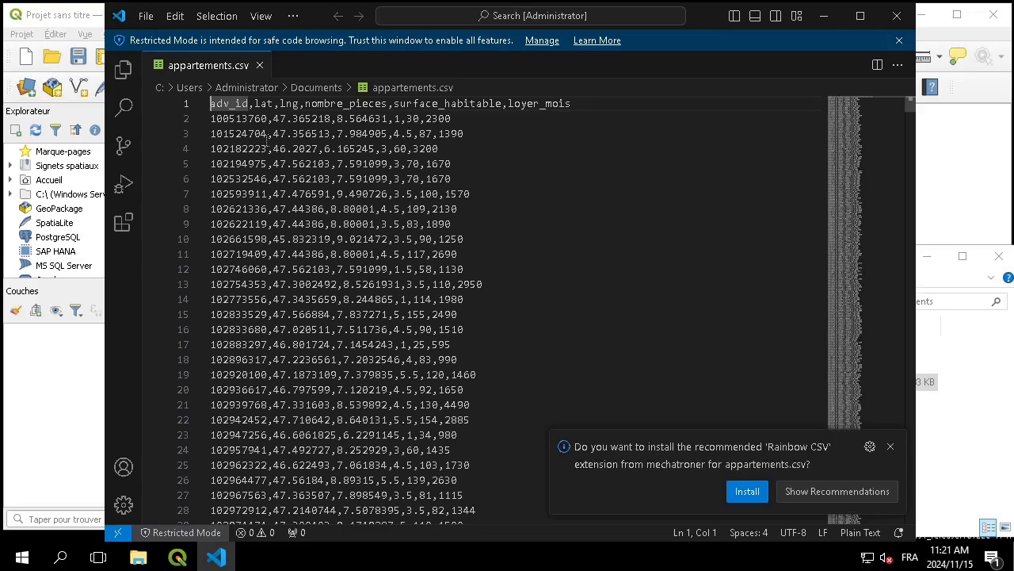
{"action": "left_click_drag", "start_coordinate": [254, 103], "coordinate": [248, 103]}
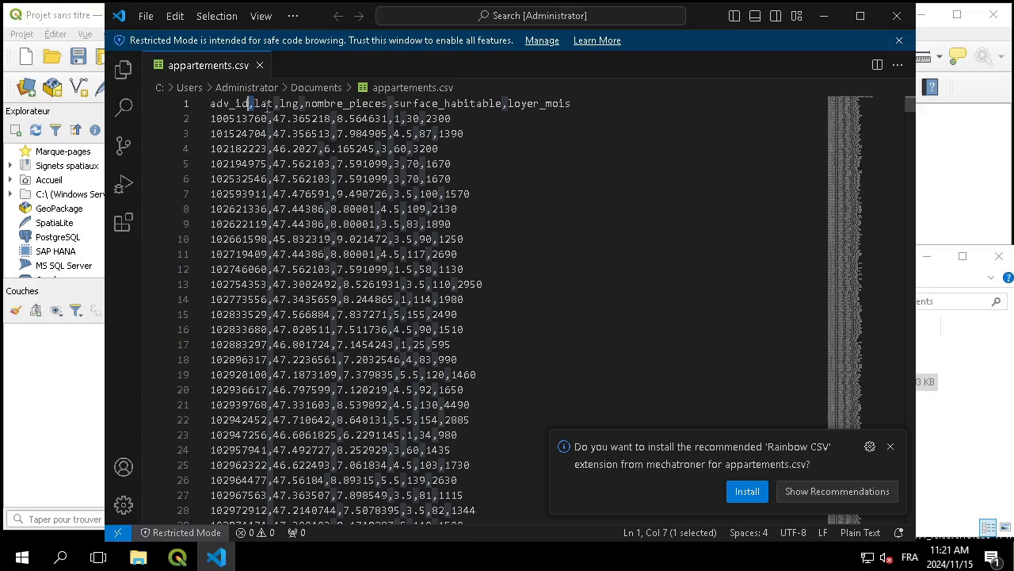
{"action": "double_click", "coordinate": [263, 103]}
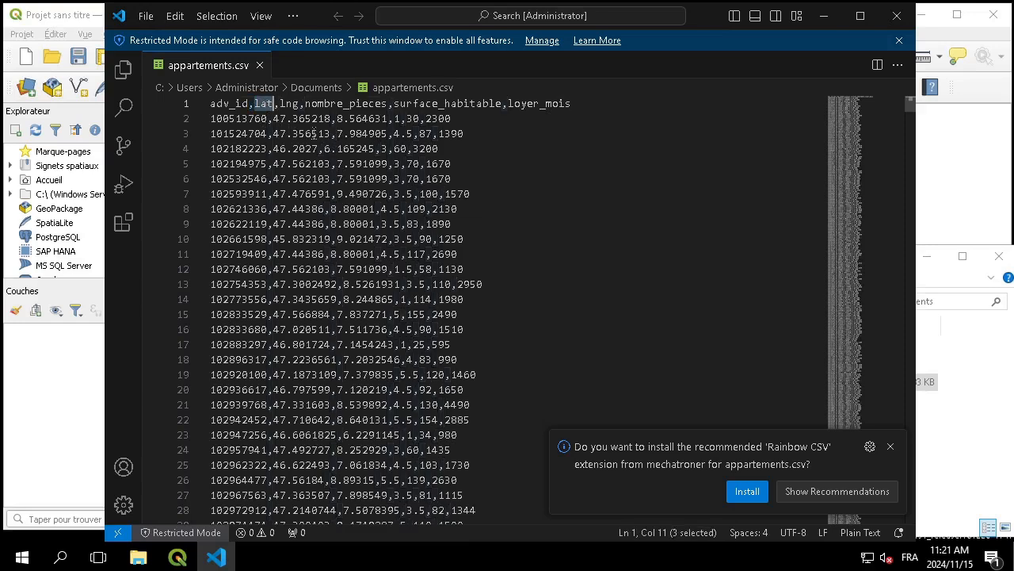
{"action": "double_click", "coordinate": [290, 104]}
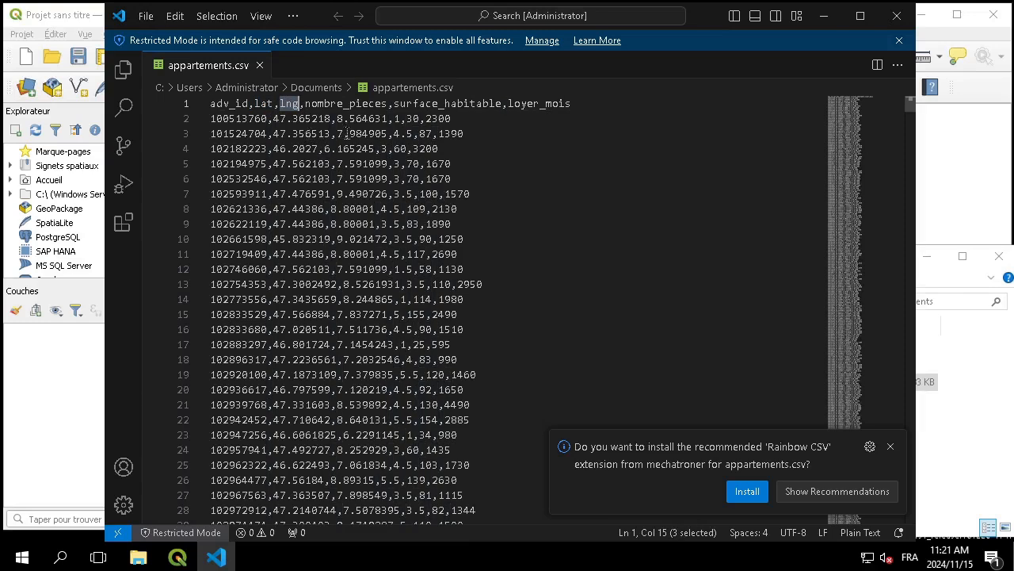
{"action": "left_click", "coordinate": [897, 15]}
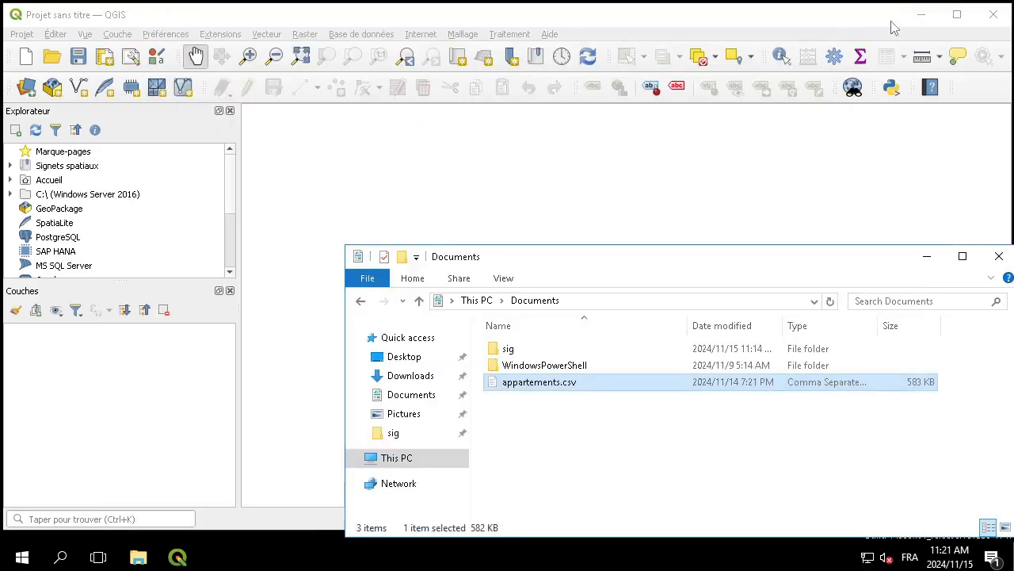
Switch to QGIS and load appartements.csv from the sig folder as the delimited text source in the data source manager.
{"action": "left_click", "coordinate": [166, 376]}
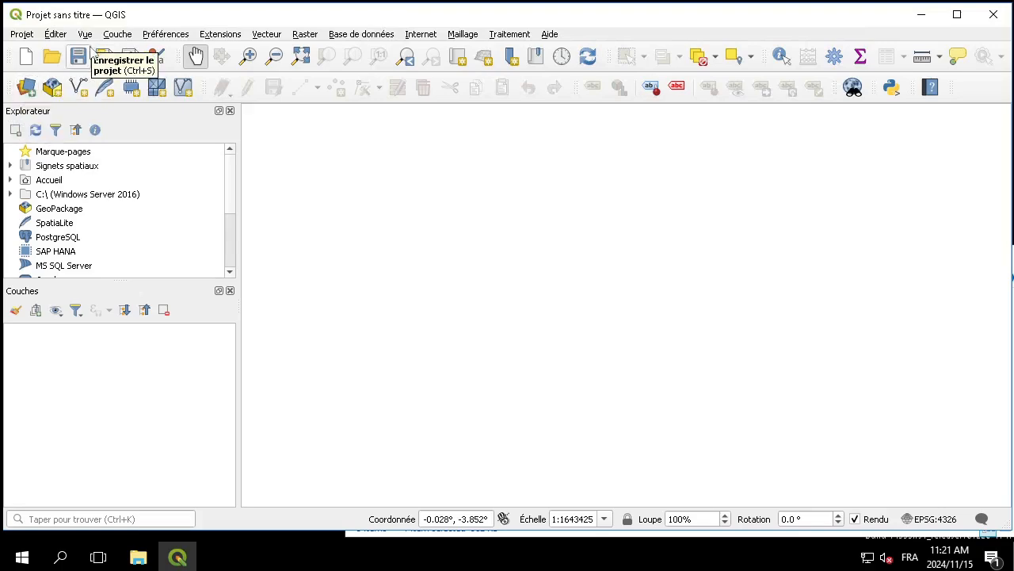
{"action": "left_click", "coordinate": [118, 35]}
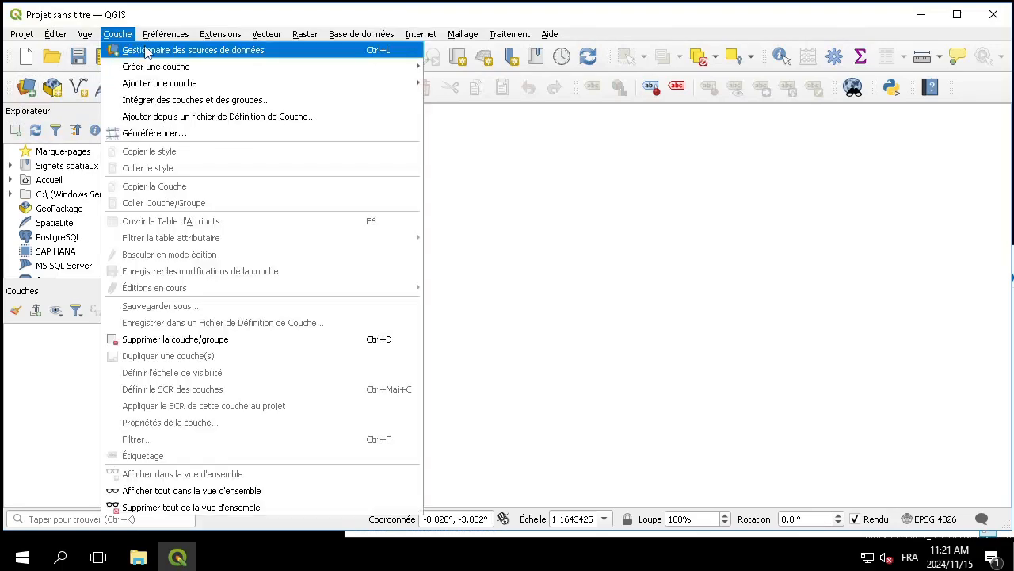
{"action": "left_click", "coordinate": [139, 50]}
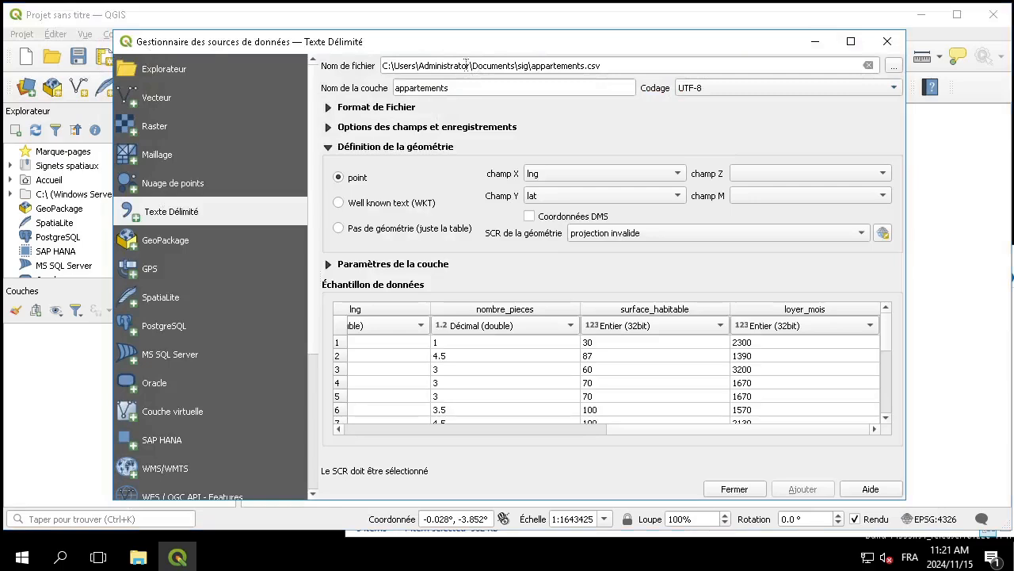
{"action": "left_click_drag", "start_coordinate": [613, 65], "coordinate": [346, 66]}
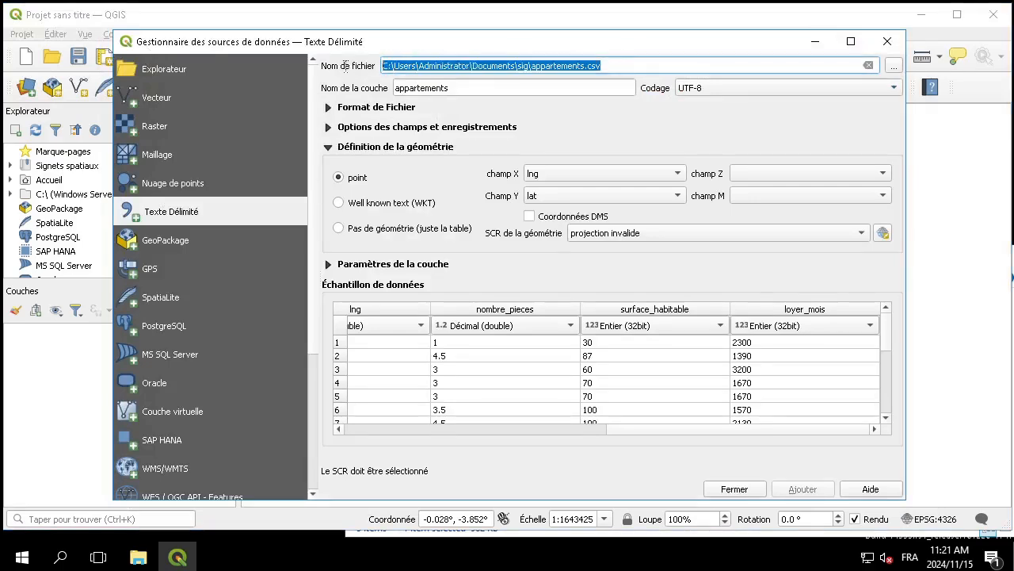
{"action": "left_click", "coordinate": [868, 65]}
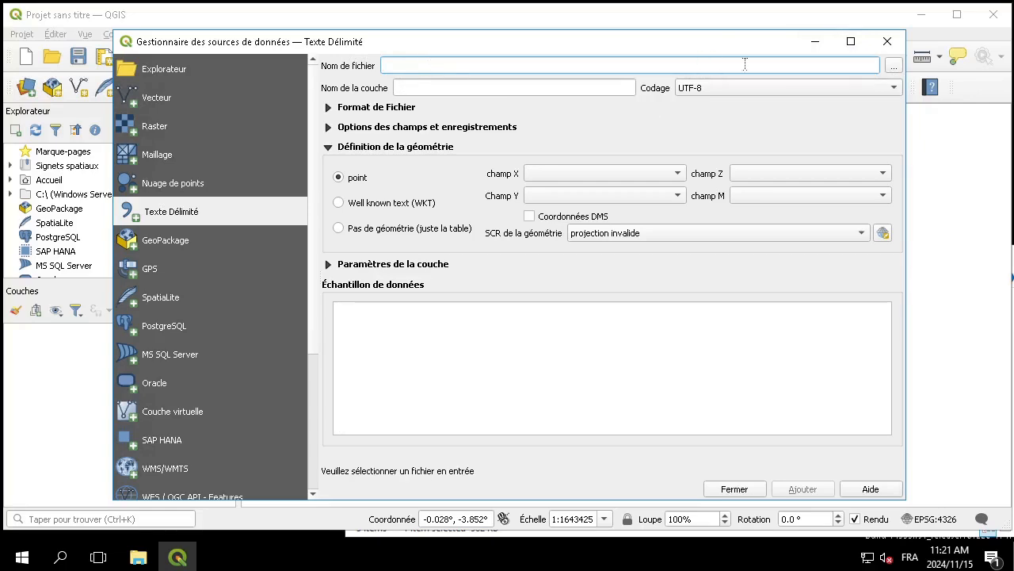
{"action": "left_click", "coordinate": [894, 66]}
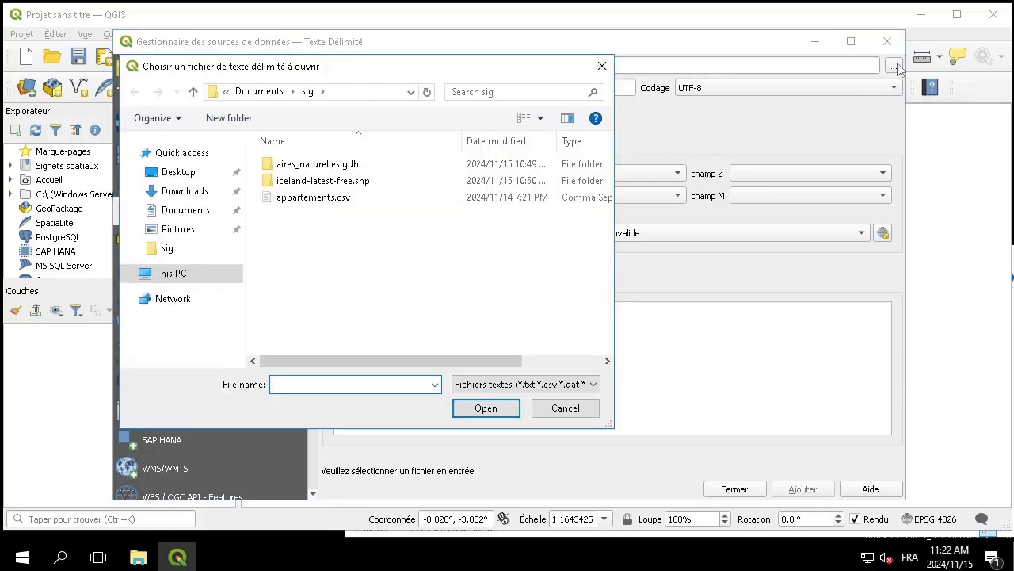
{"action": "left_click", "coordinate": [384, 200]}
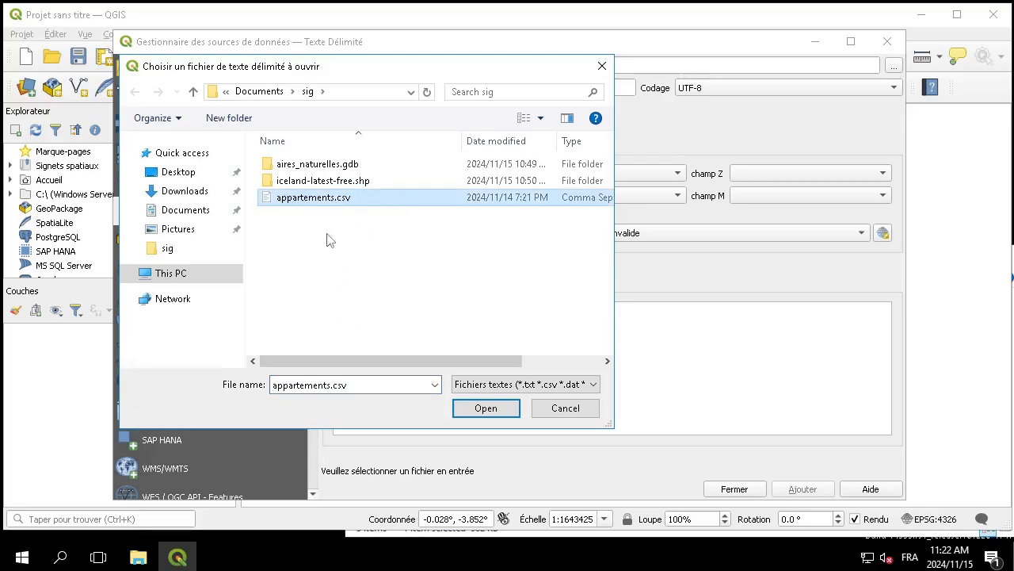
{"action": "left_click", "coordinate": [484, 408]}
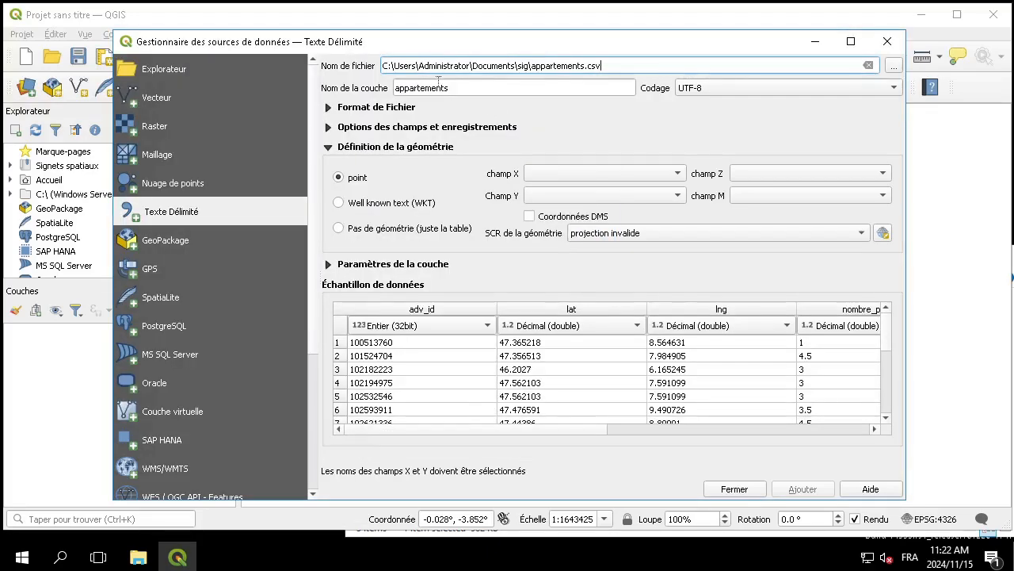
Examine the layer name, the CSV and custom delimiter formats, and the field and record options, keeping CSV (virgule) as the file format.
{"action": "double_click", "coordinate": [420, 92]}
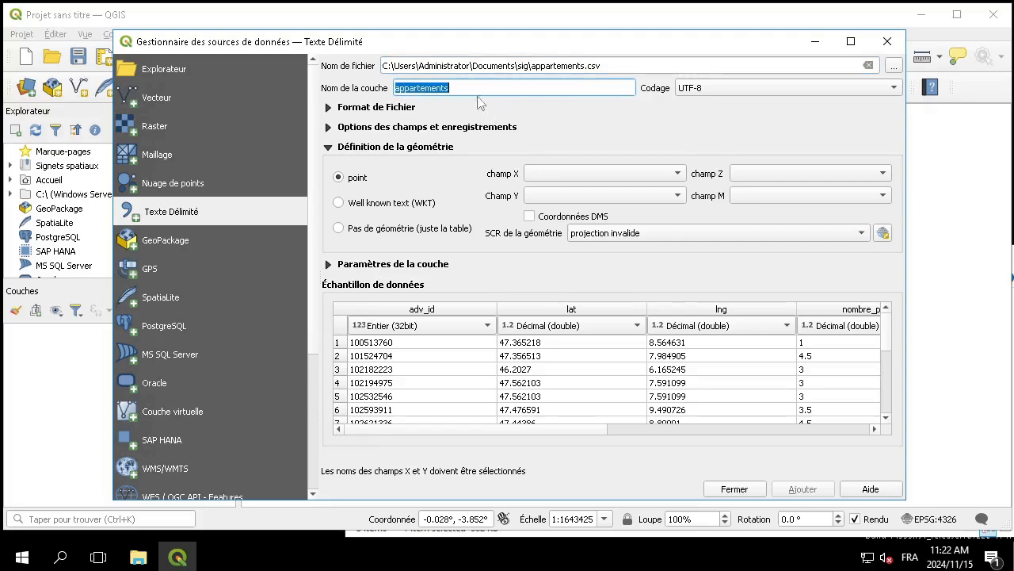
{"action": "left_click", "coordinate": [378, 149]}
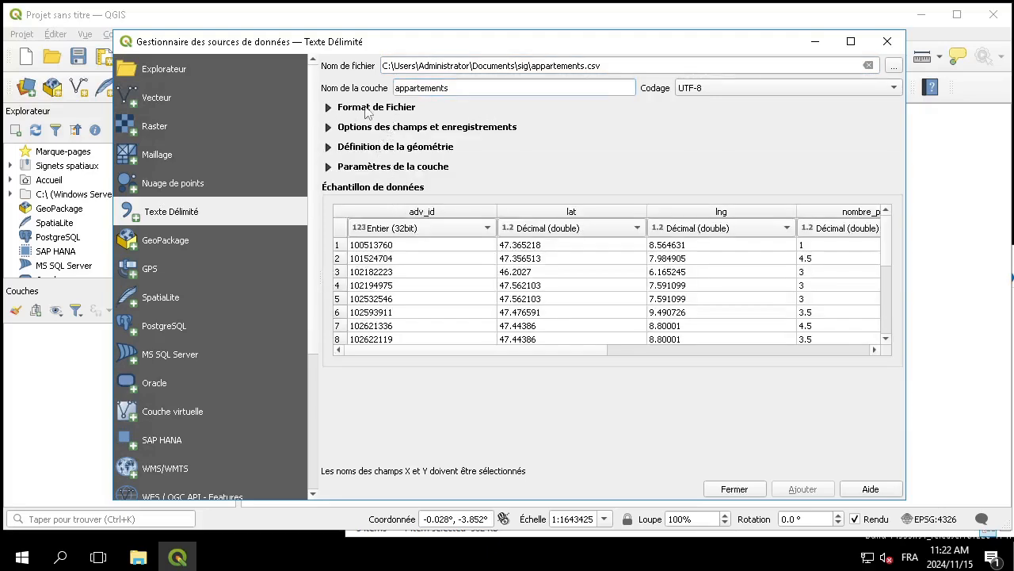
{"action": "left_click", "coordinate": [365, 111]}
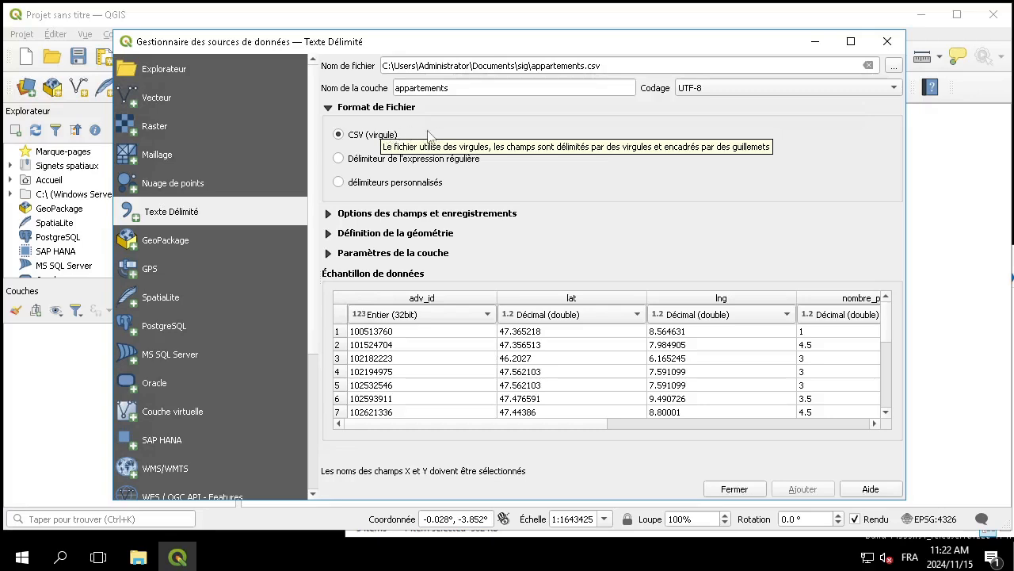
{"action": "left_click", "coordinate": [423, 188]}
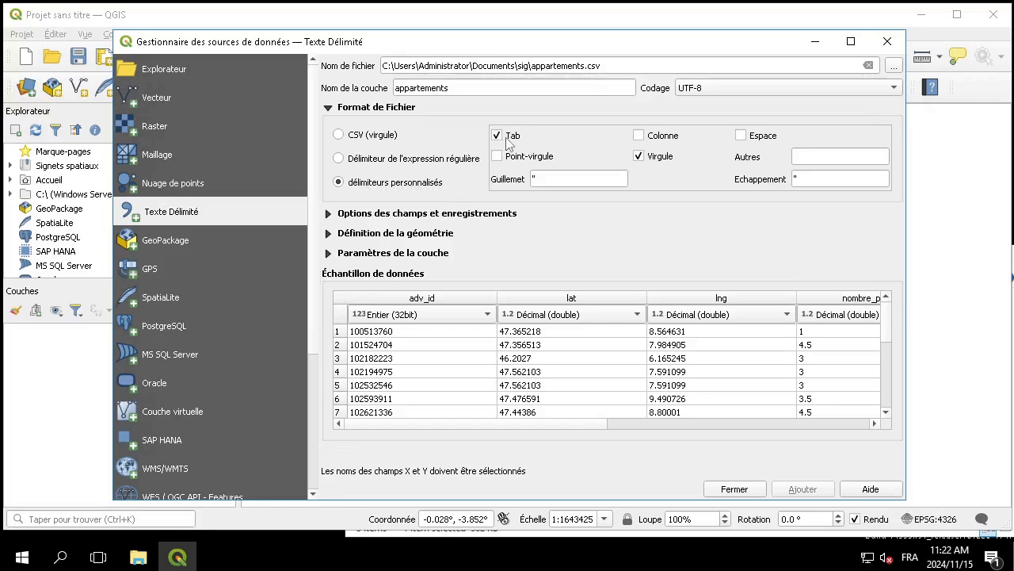
{"action": "left_click", "coordinate": [505, 137]}
{"action": "double_click", "coordinate": [554, 179]}
{"action": "left_click", "coordinate": [572, 207]}
{"action": "left_click", "coordinate": [351, 137]}
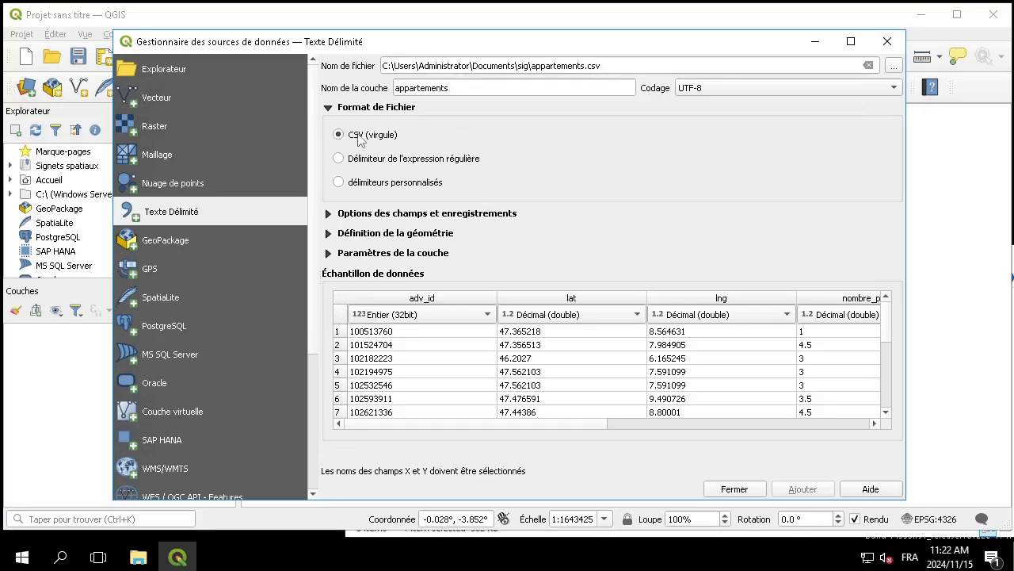
{"action": "left_click", "coordinate": [327, 111]}
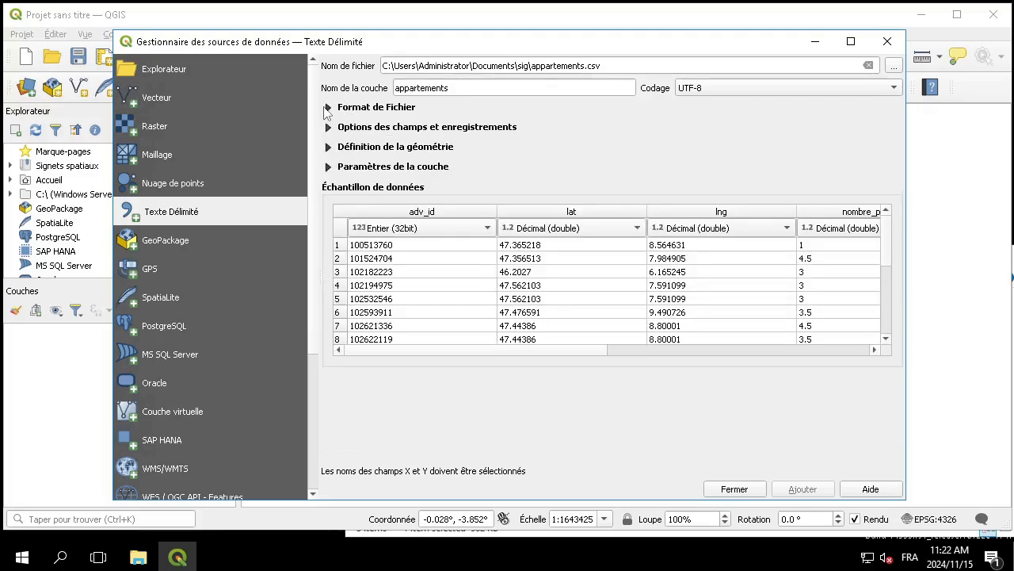
{"action": "left_click", "coordinate": [358, 129]}
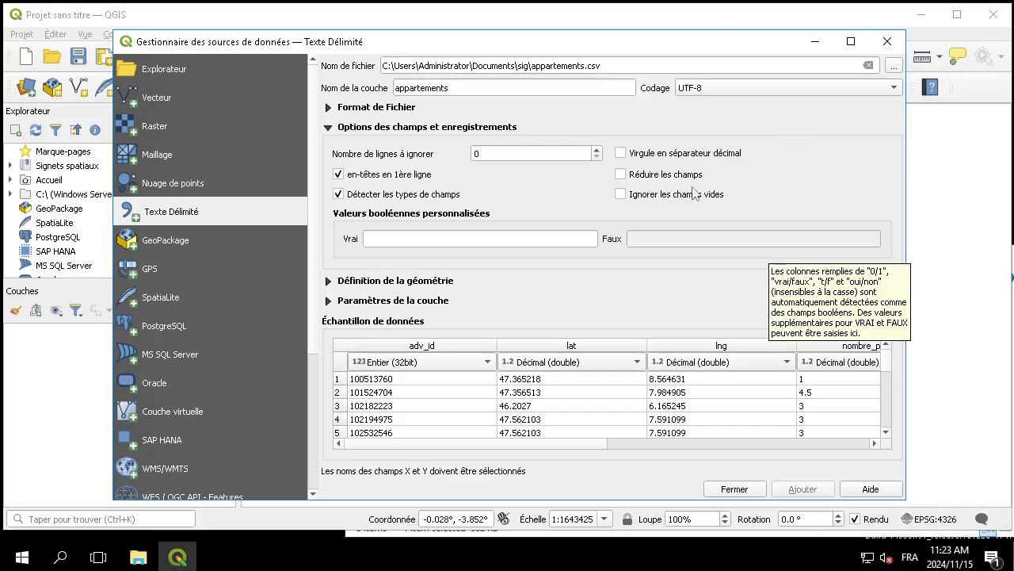
{"action": "left_click", "coordinate": [413, 129]}
Define point geometry with lng as the X field, lat as the Y field and the project CRS EPSG:4326 - WGS 84.
{"action": "left_click", "coordinate": [392, 147]}
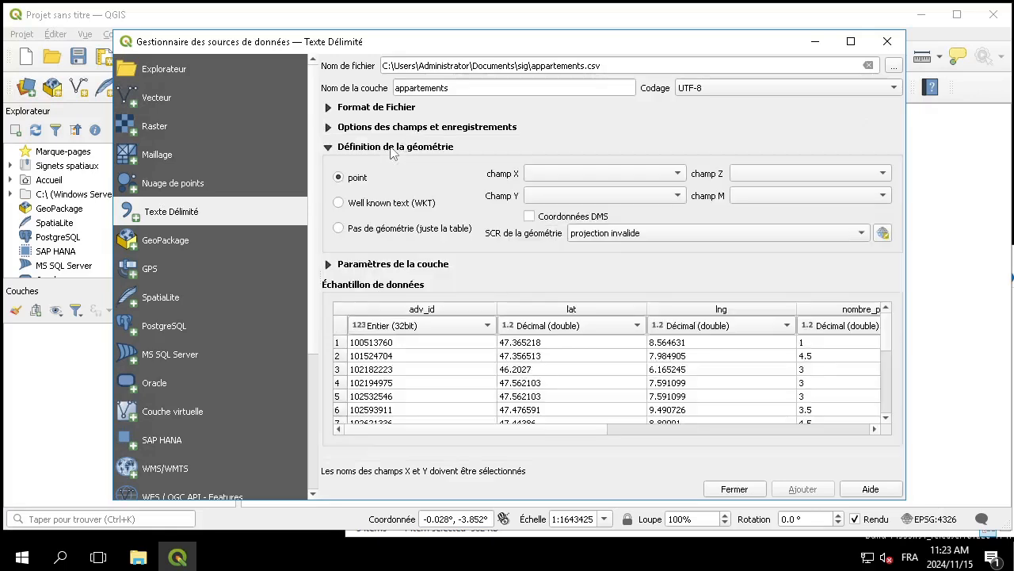
{"action": "left_click", "coordinate": [372, 229]}
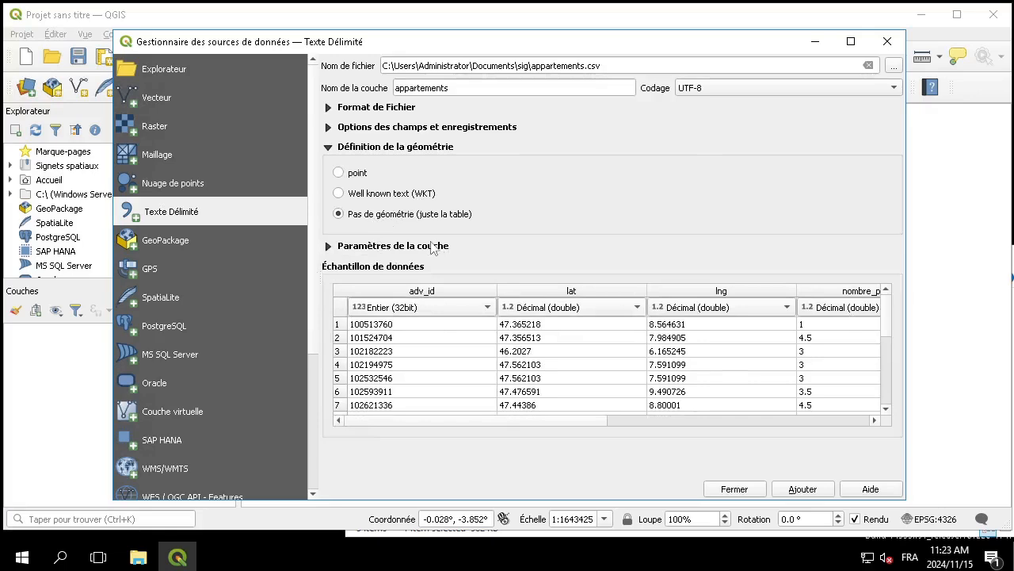
{"action": "left_click", "coordinate": [354, 176]}
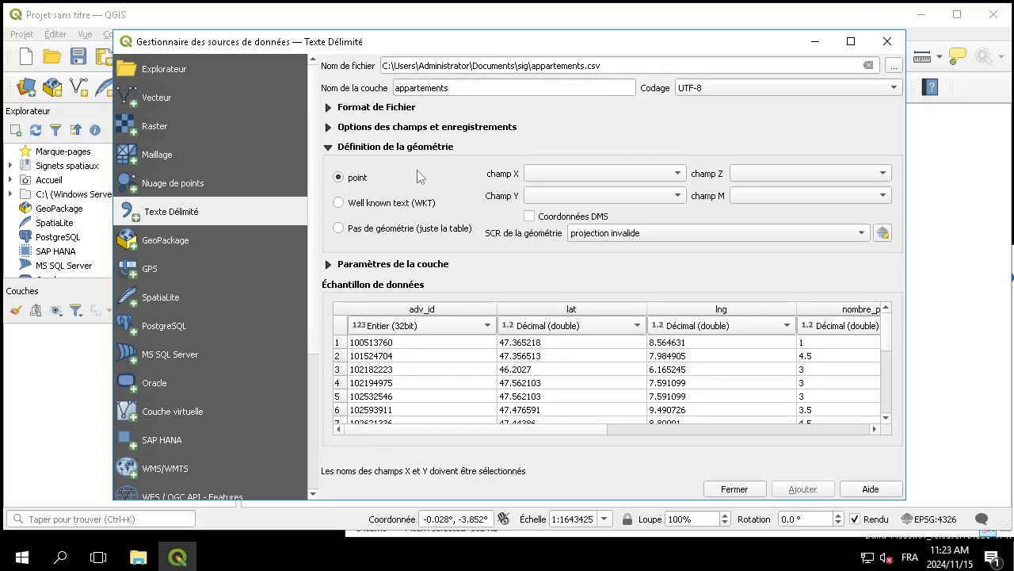
{"action": "left_click", "coordinate": [564, 175]}
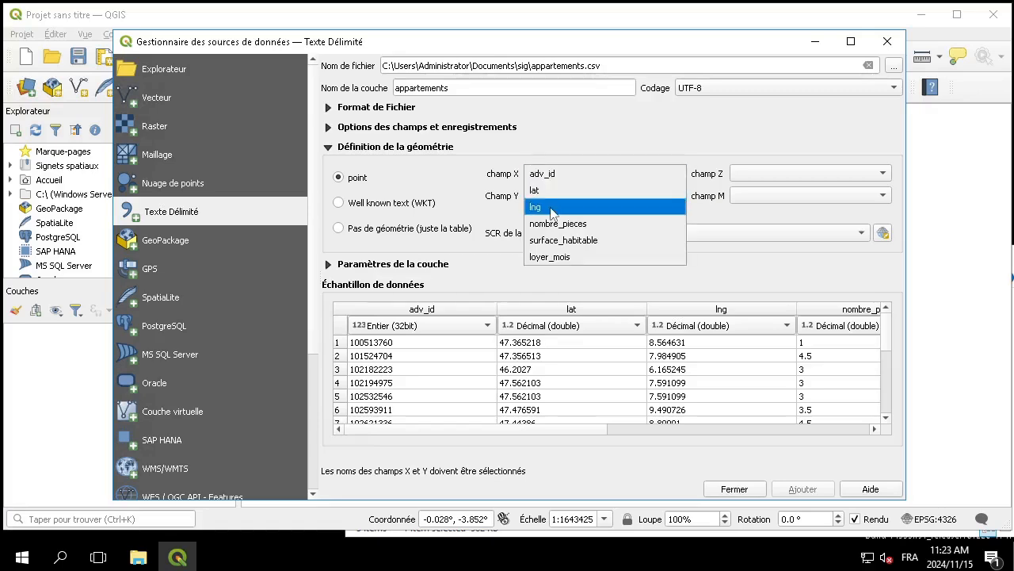
{"action": "left_click", "coordinate": [552, 208]}
{"action": "left_click", "coordinate": [543, 197]}
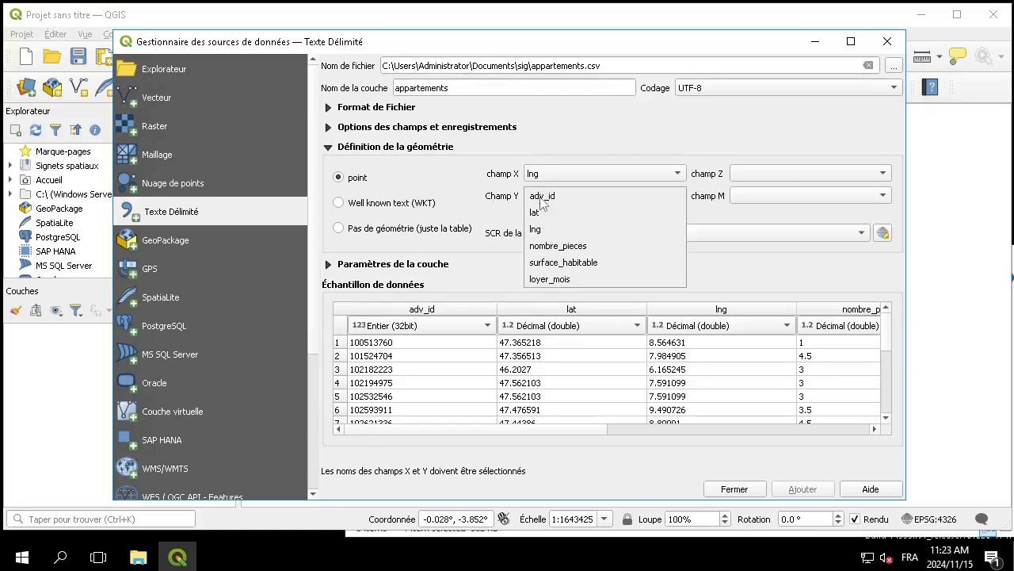
{"action": "left_click", "coordinate": [550, 213]}
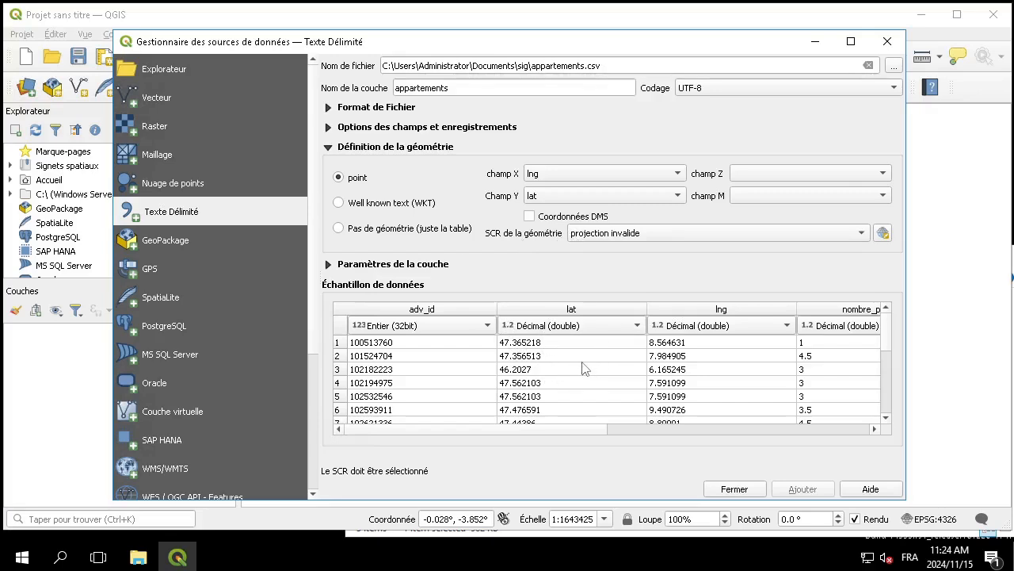
{"action": "left_click", "coordinate": [686, 233]}
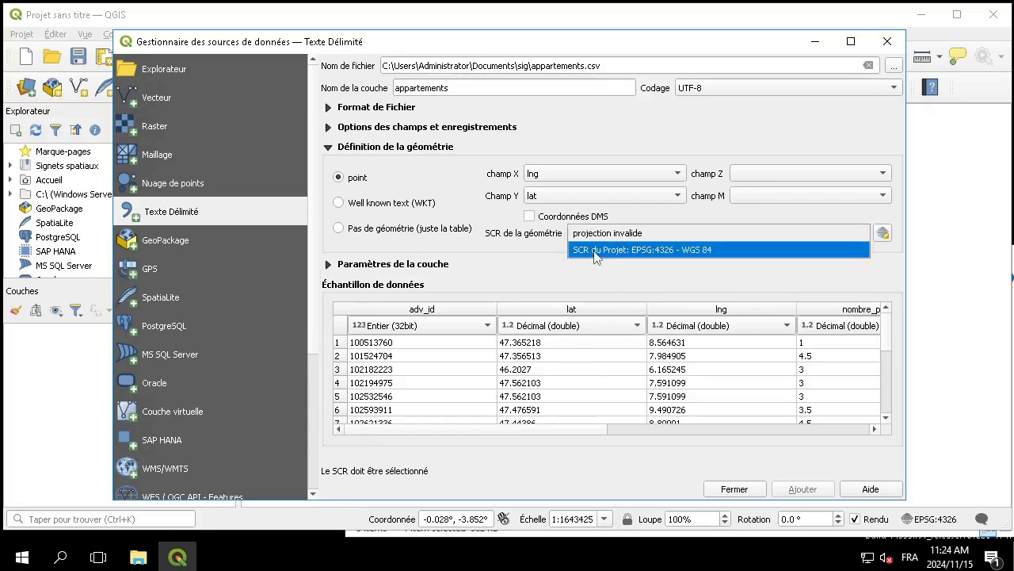
{"action": "left_click", "coordinate": [695, 248]}
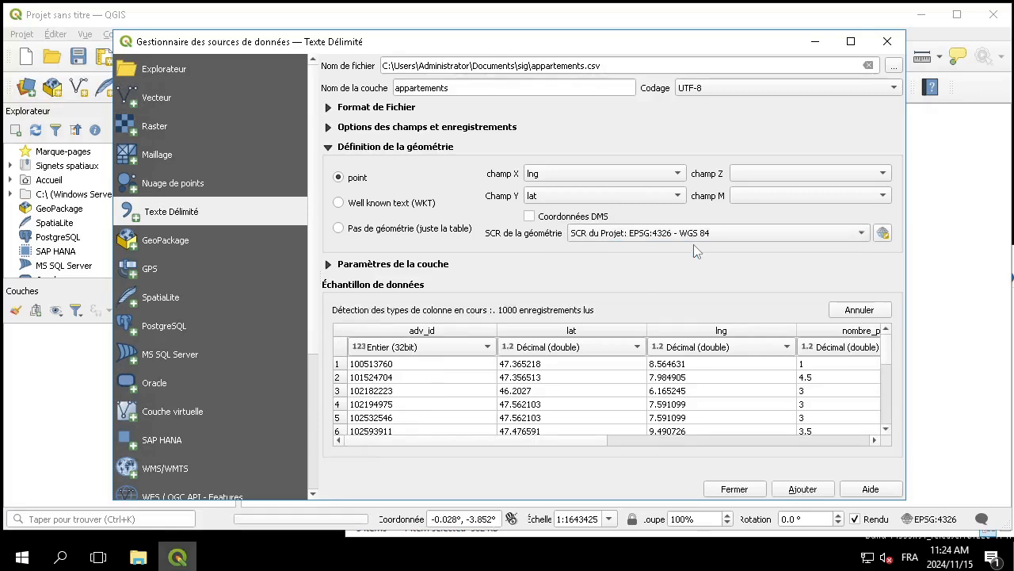
Set the geometry's coordinate reference system to EPSG:4326 - WGS 84 by filtering the predefined systems for 4326.
{"action": "left_click", "coordinate": [883, 232]}
{"action": "left_click", "coordinate": [444, 127]}
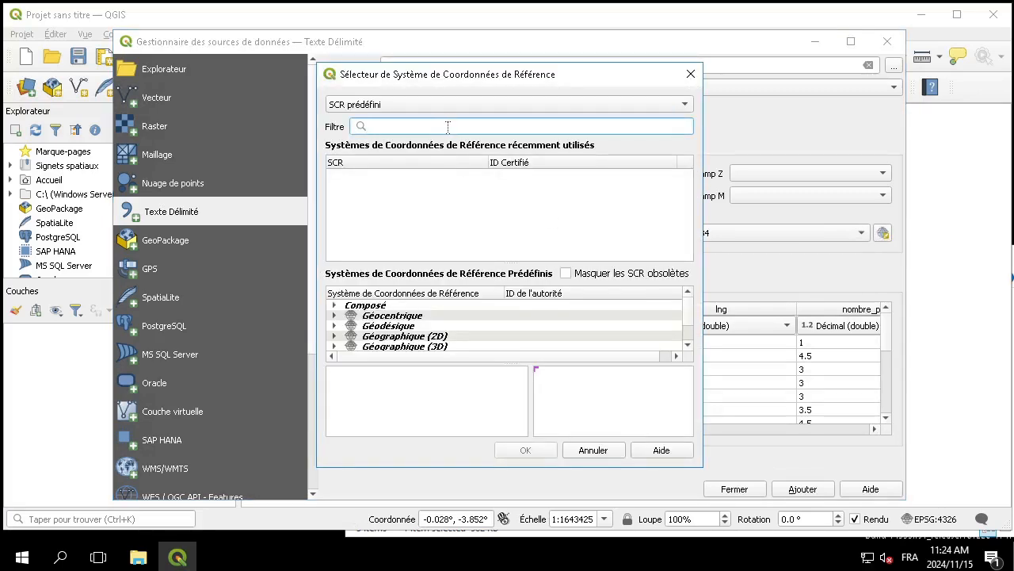
{"action": "type", "text": "4326"}
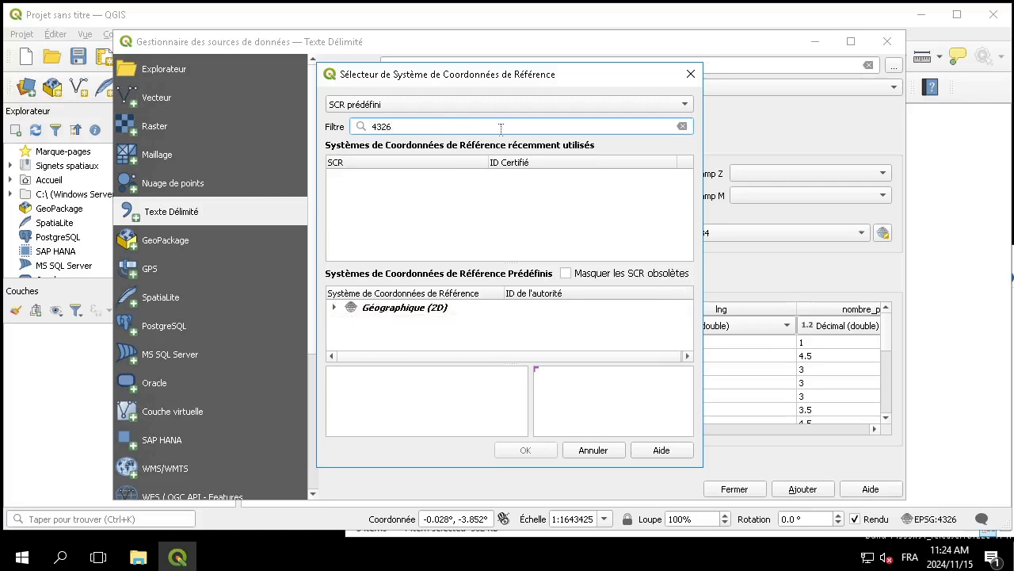
{"action": "left_click", "coordinate": [333, 310]}
{"action": "left_click", "coordinate": [400, 322]}
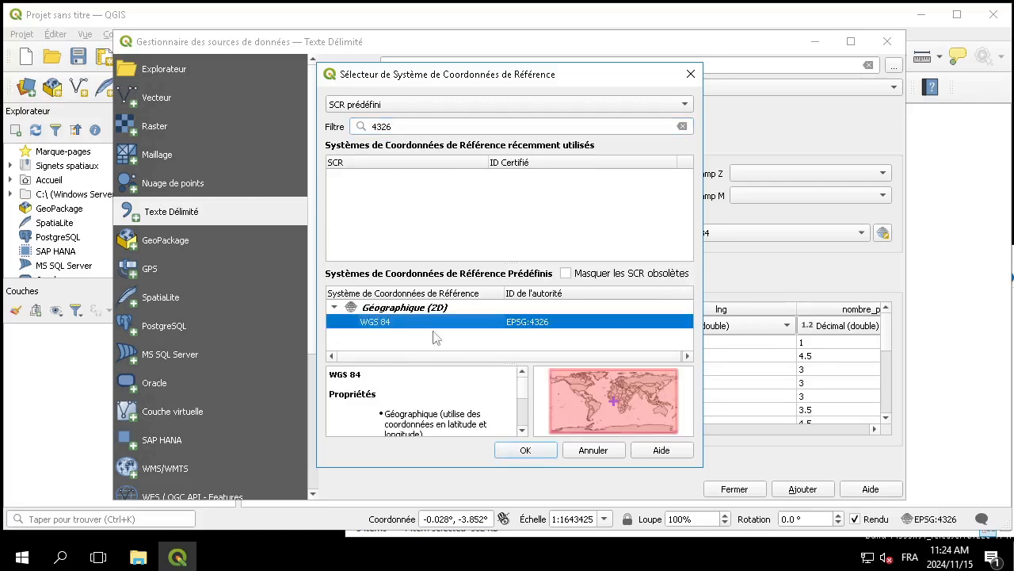
{"action": "left_click", "coordinate": [525, 449]}
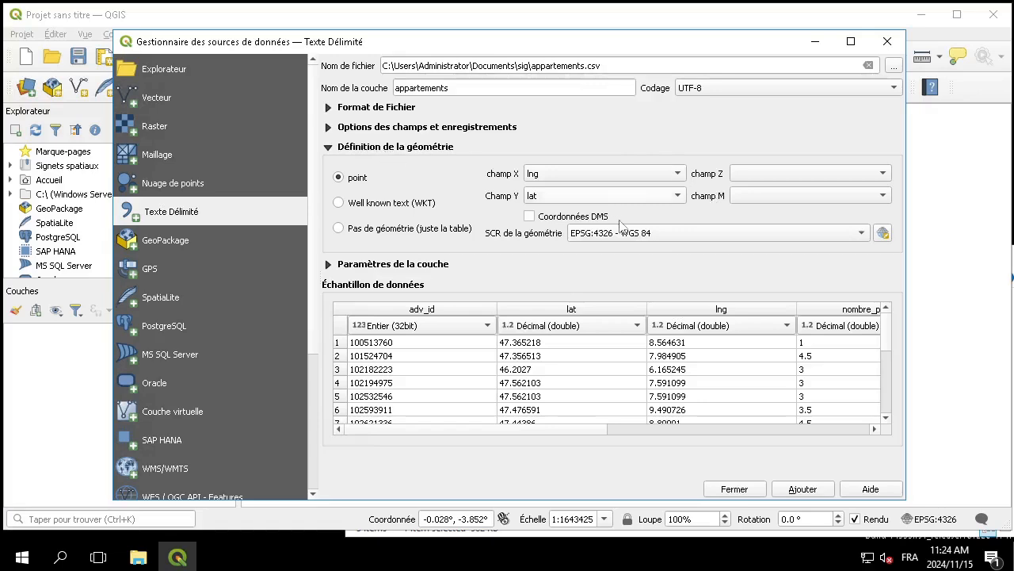
Examine the layer settings and the data types offered for the adv_id and lat columns, keeping the detected types.
{"action": "left_click", "coordinate": [432, 148]}
{"action": "left_click", "coordinate": [424, 168]}
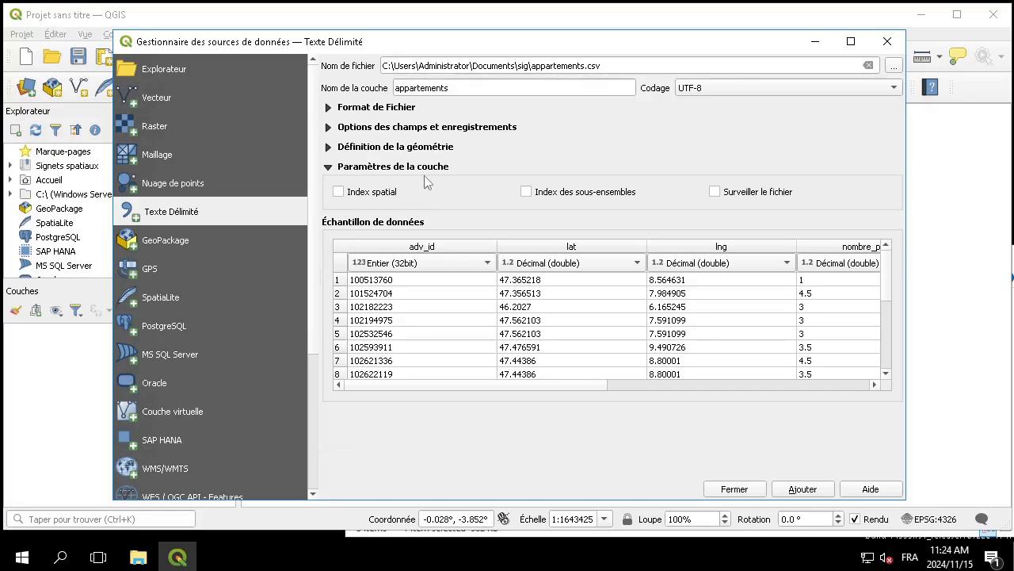
{"action": "left_click", "coordinate": [404, 173]}
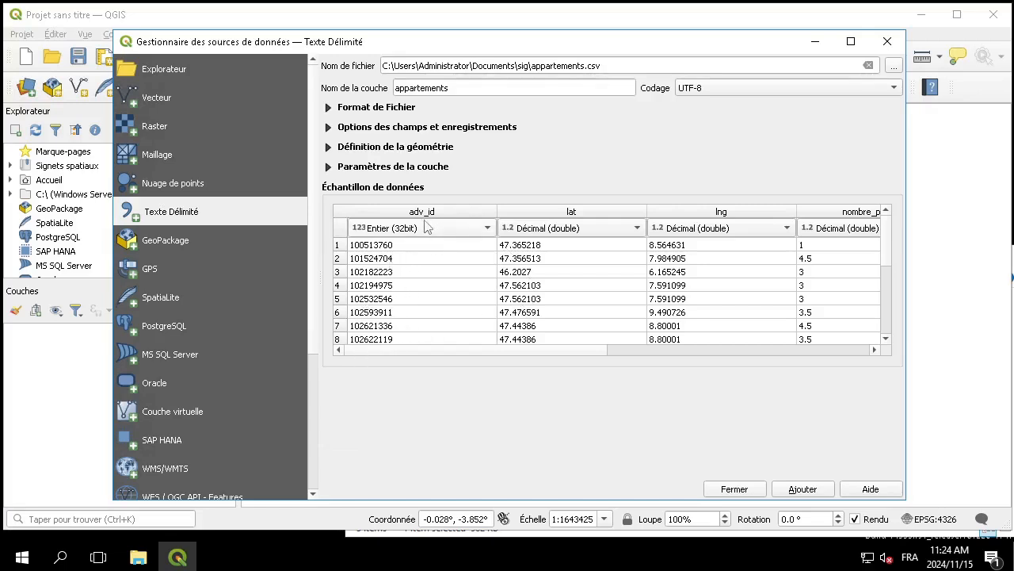
{"action": "left_click", "coordinate": [427, 234]}
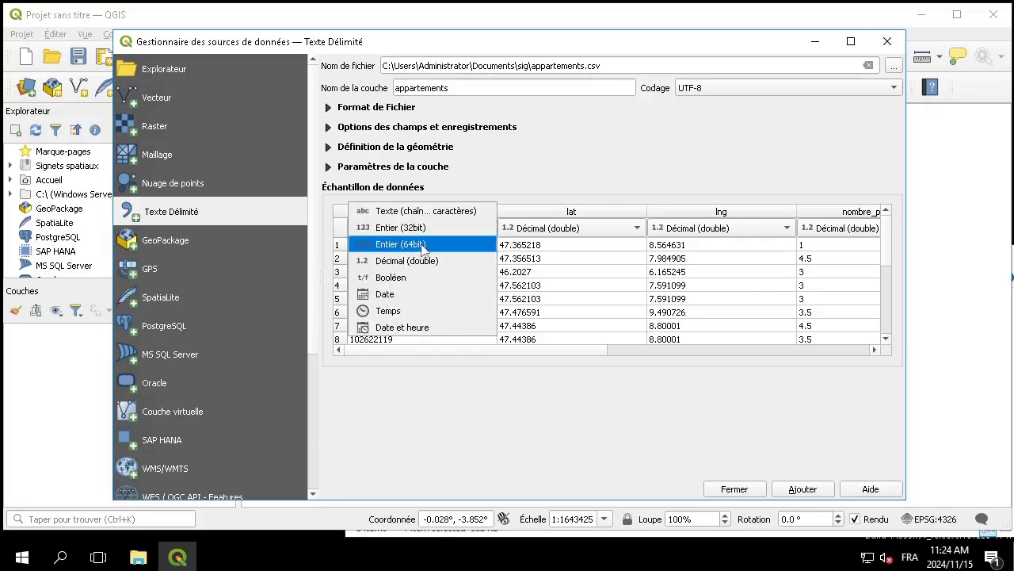
{"action": "left_click", "coordinate": [619, 173]}
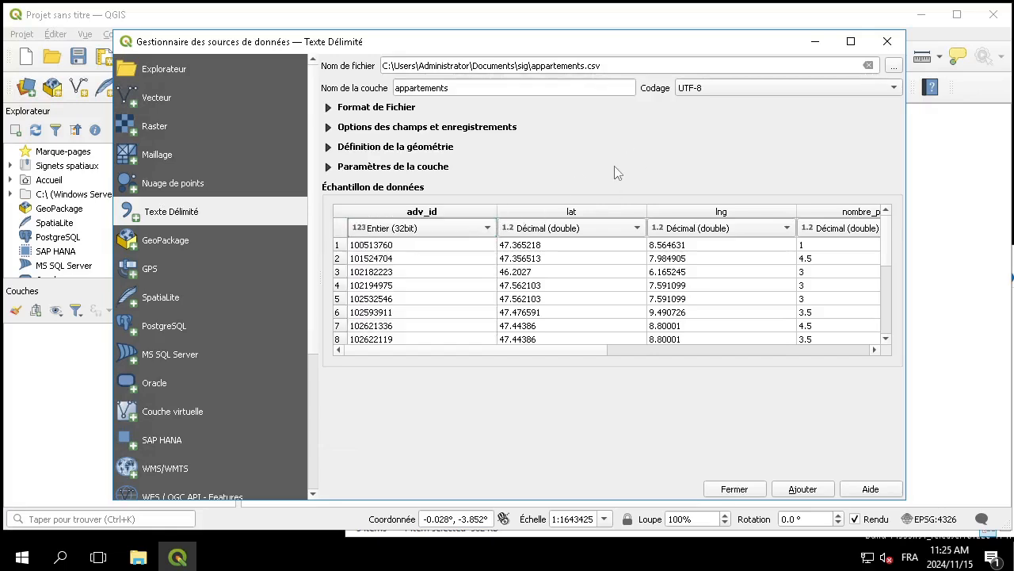
{"action": "left_click", "coordinate": [563, 228]}
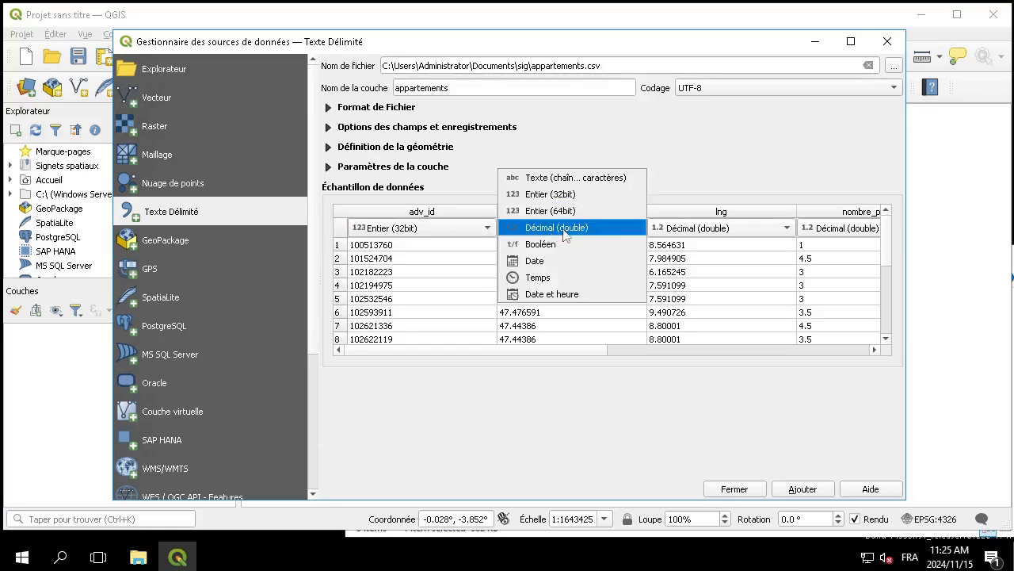
{"action": "left_click", "coordinate": [588, 230]}
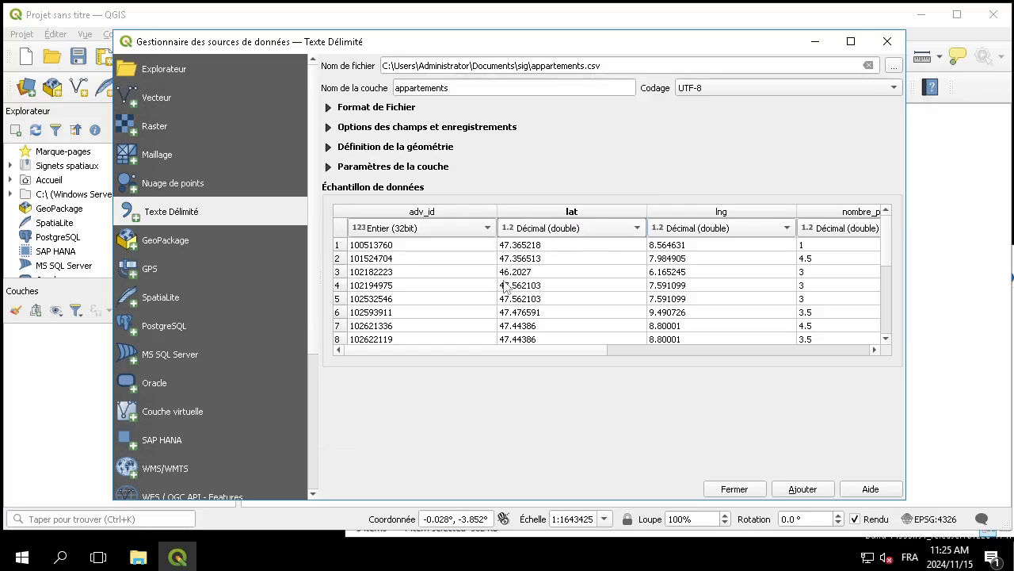
Add the appartements delimited text layer to the project and close the data source manager.
{"action": "left_click", "coordinate": [746, 349]}
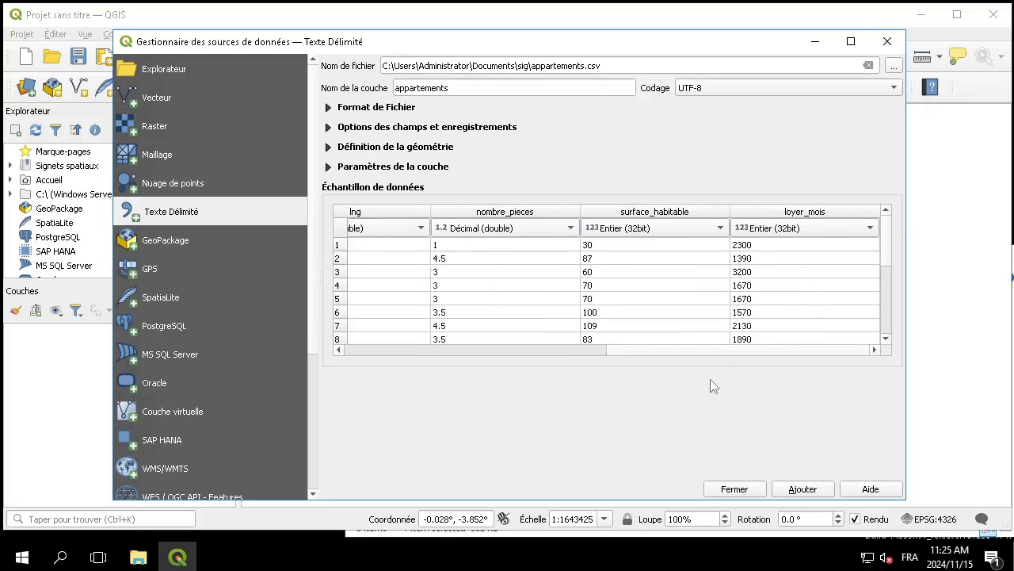
{"action": "left_click", "coordinate": [803, 489]}
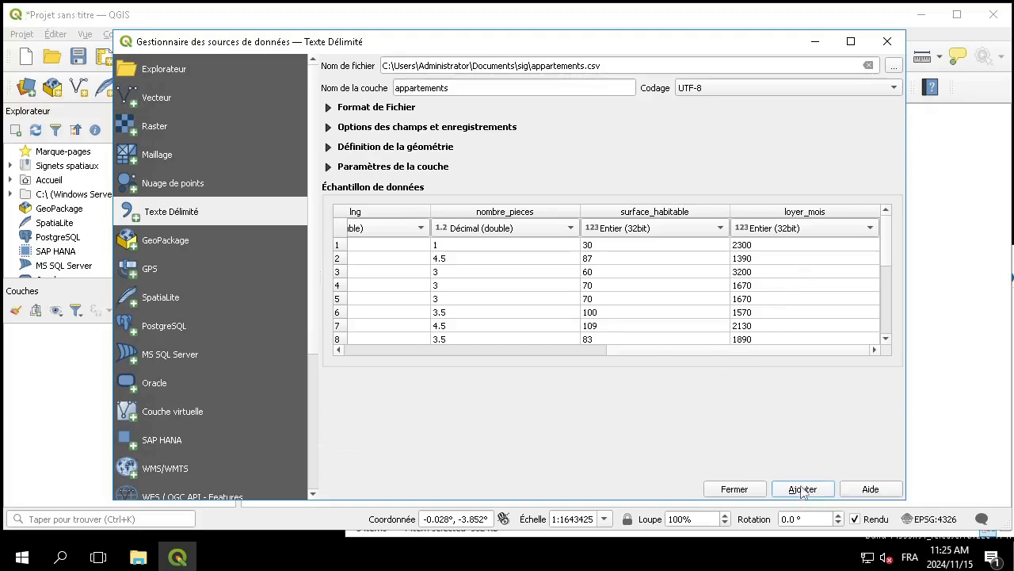
{"action": "left_click", "coordinate": [735, 489]}
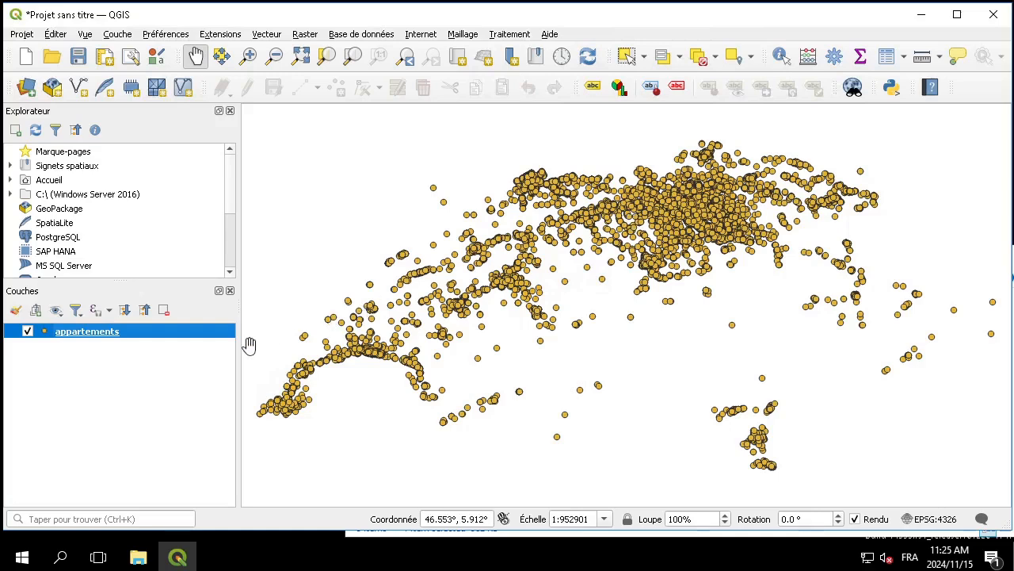
Start exporting the appartements layer as a GeoPackage, with appartements in the sig folder as the output file.
{"action": "right_click", "coordinate": [129, 335]}
{"action": "mouse_move", "coordinate": [277, 272]}
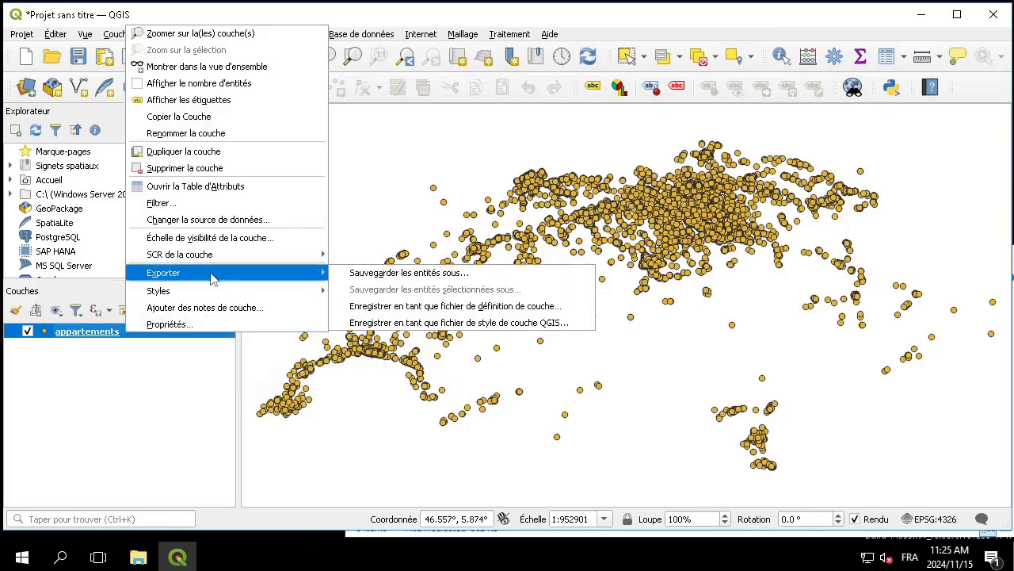
{"action": "left_click", "coordinate": [351, 272]}
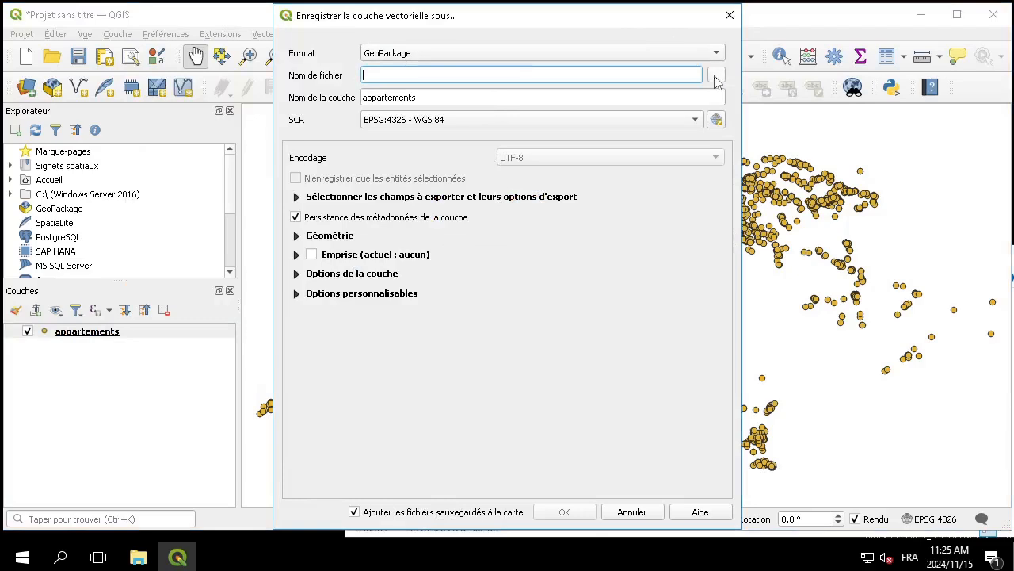
{"action": "left_click", "coordinate": [596, 55]}
{"action": "left_click", "coordinate": [595, 53]}
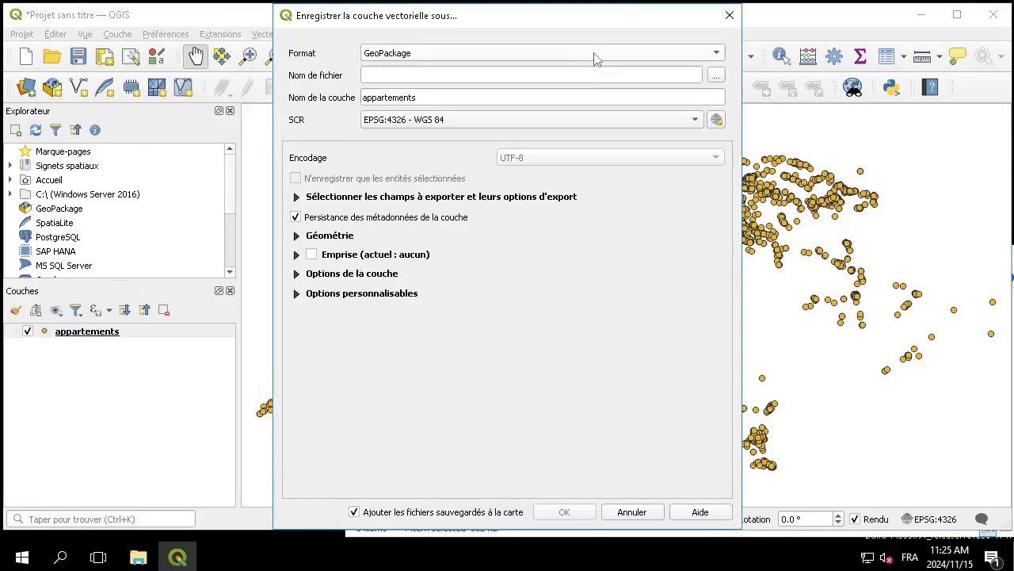
{"action": "left_click", "coordinate": [716, 75]}
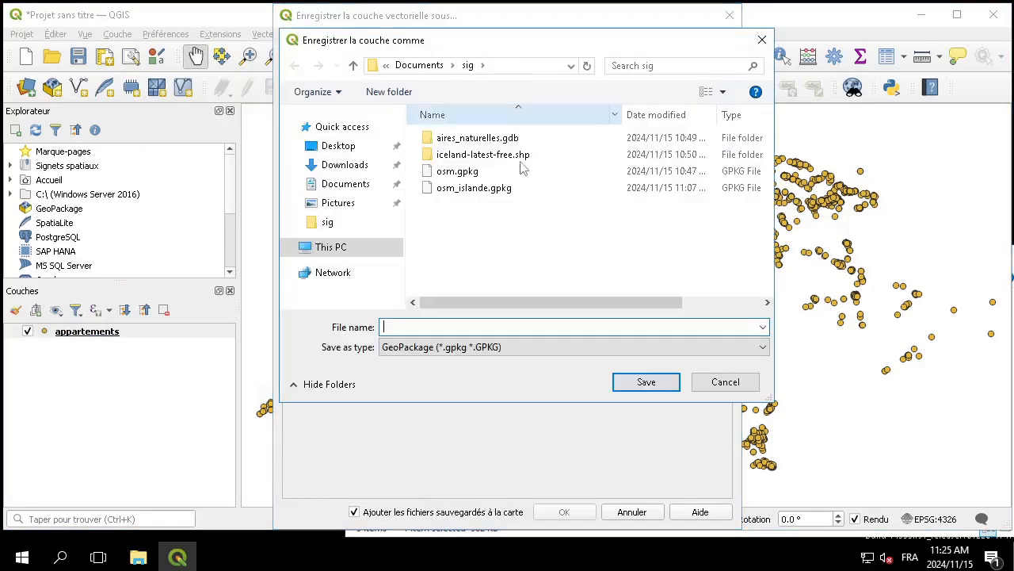
{"action": "type", "text": "appar"}
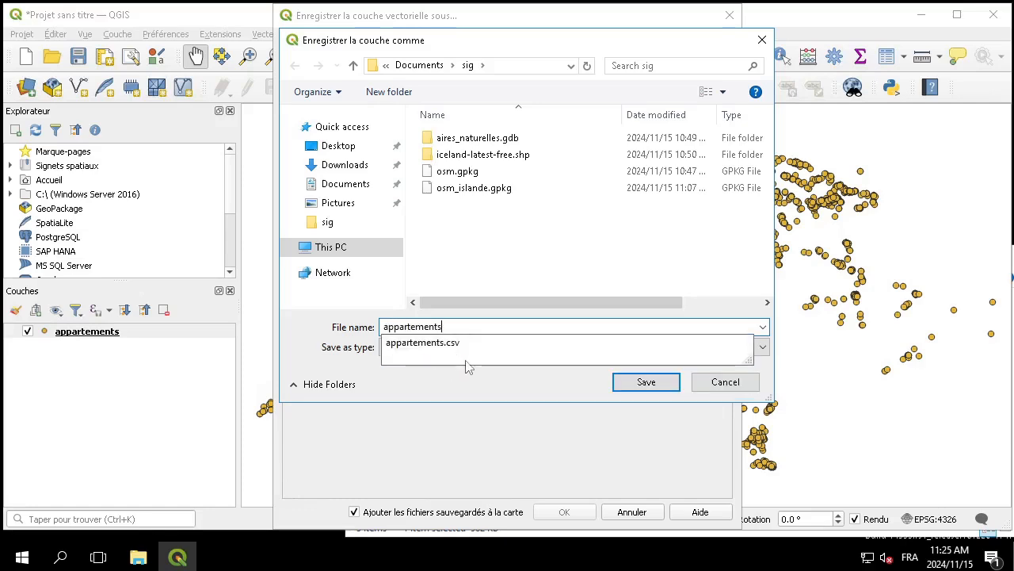
{"action": "type", "text": "tements"}
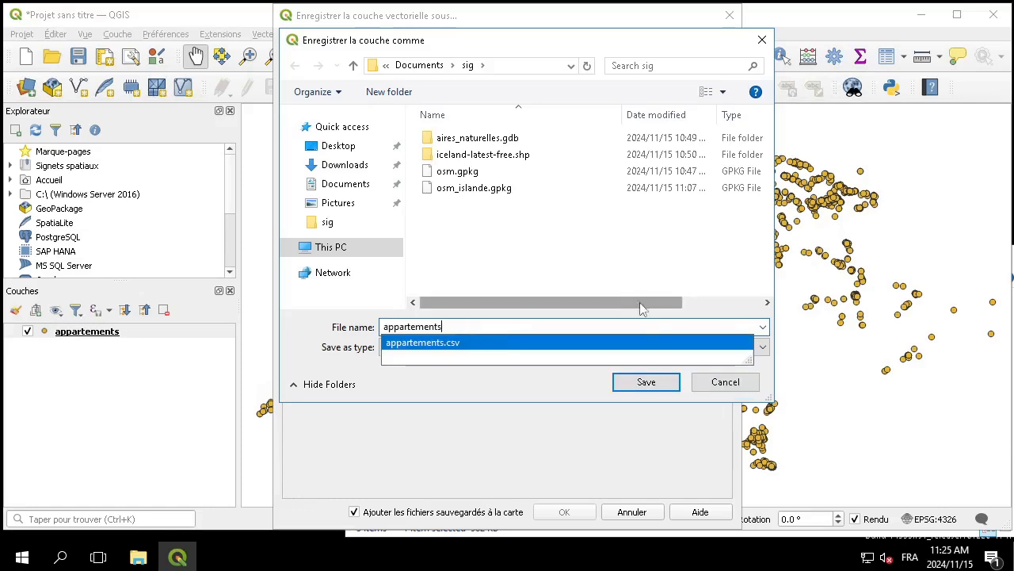
{"action": "left_click", "coordinate": [646, 382]}
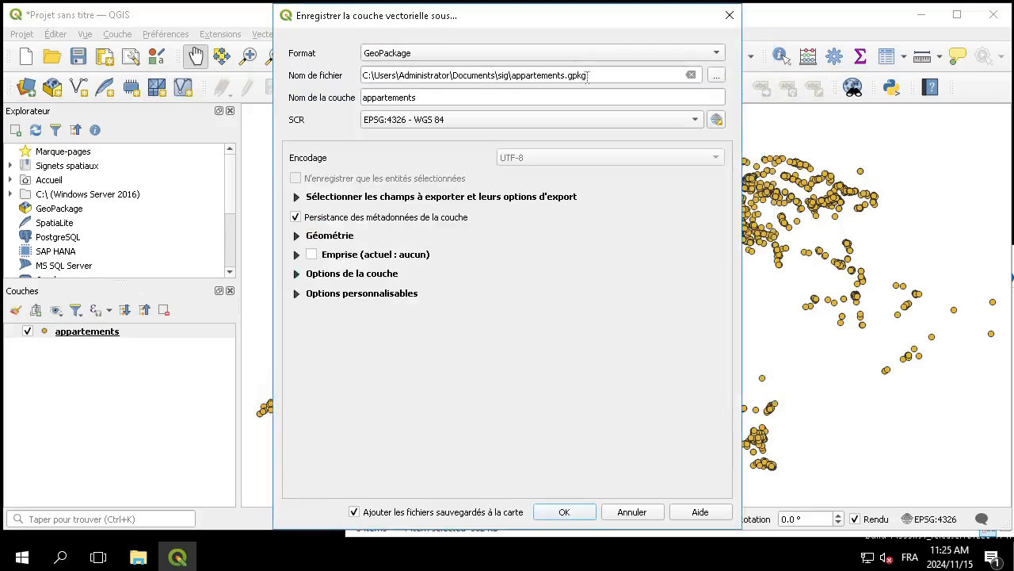
Review the export's file extension, layer name and listed coordinate reference systems without changing them.
{"action": "left_click_drag", "start_coordinate": [565, 75], "coordinate": [596, 74]}
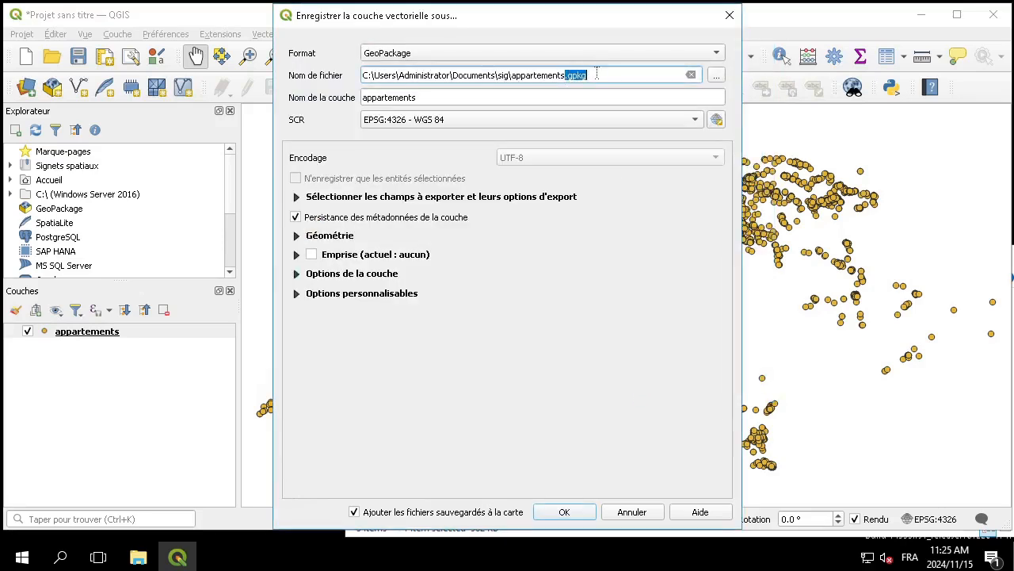
{"action": "double_click", "coordinate": [383, 98]}
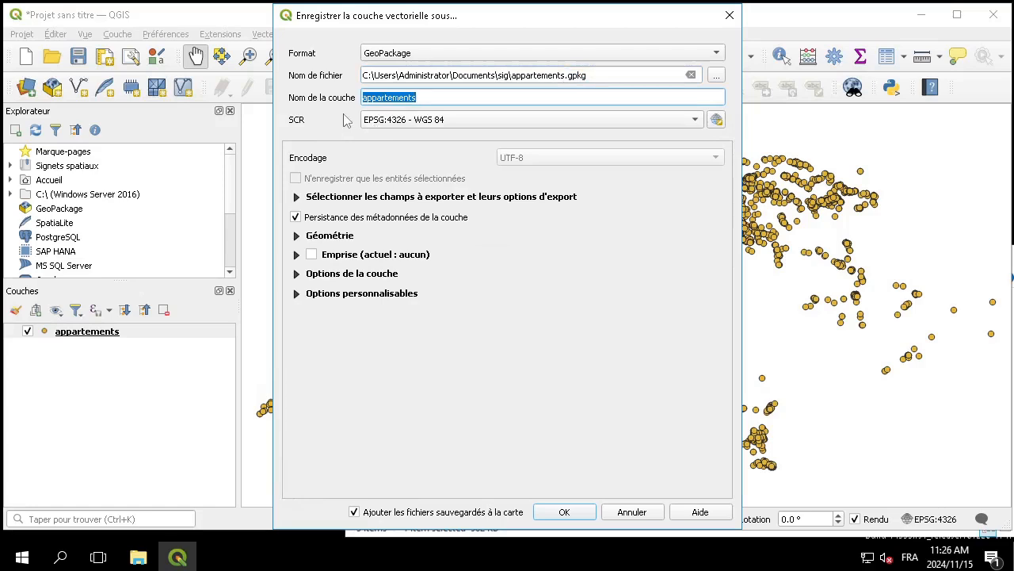
{"action": "left_click", "coordinate": [393, 119]}
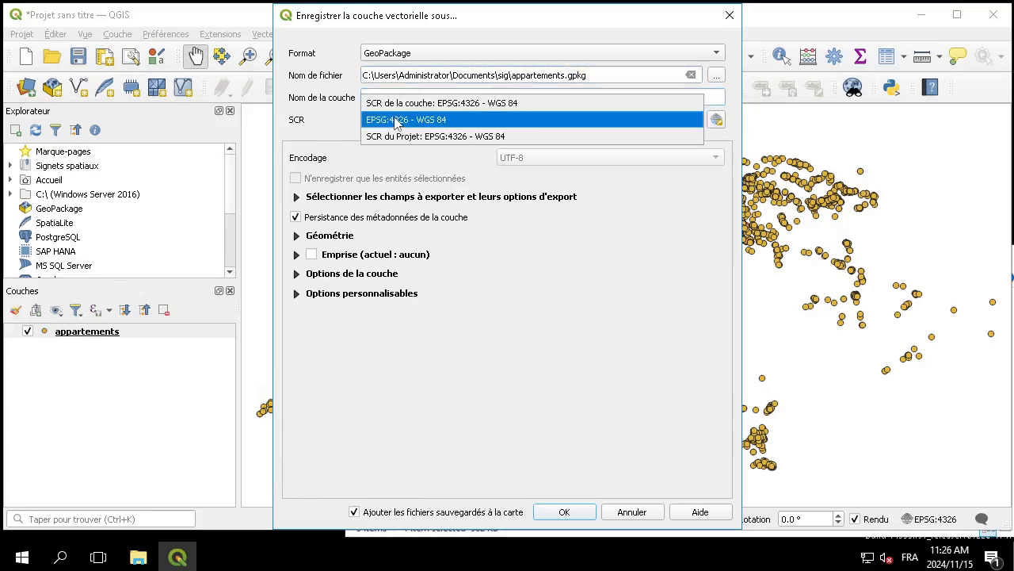
{"action": "left_click", "coordinate": [348, 123]}
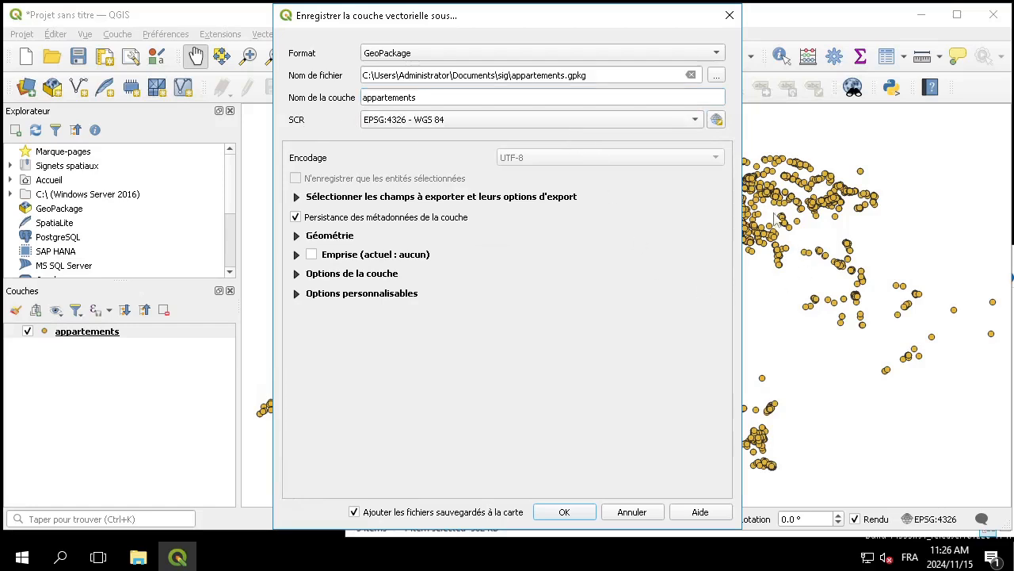
Filter the export's predefined coordinate reference systems for 2056 and expand the projected Swiss Oblique Mercator group.
{"action": "left_click", "coordinate": [716, 120]}
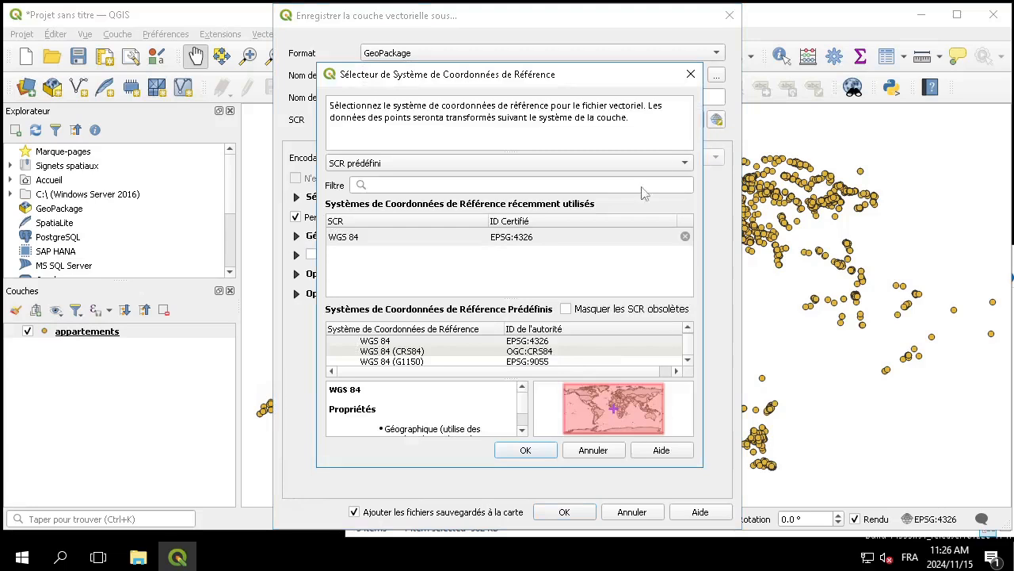
{"action": "left_click", "coordinate": [449, 189]}
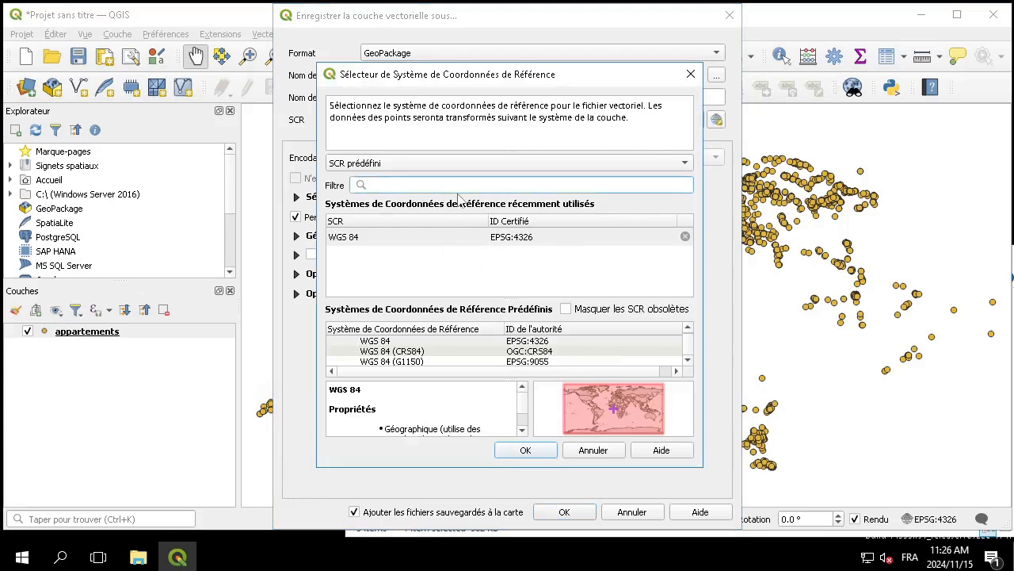
{"action": "type", "text": "2056"}
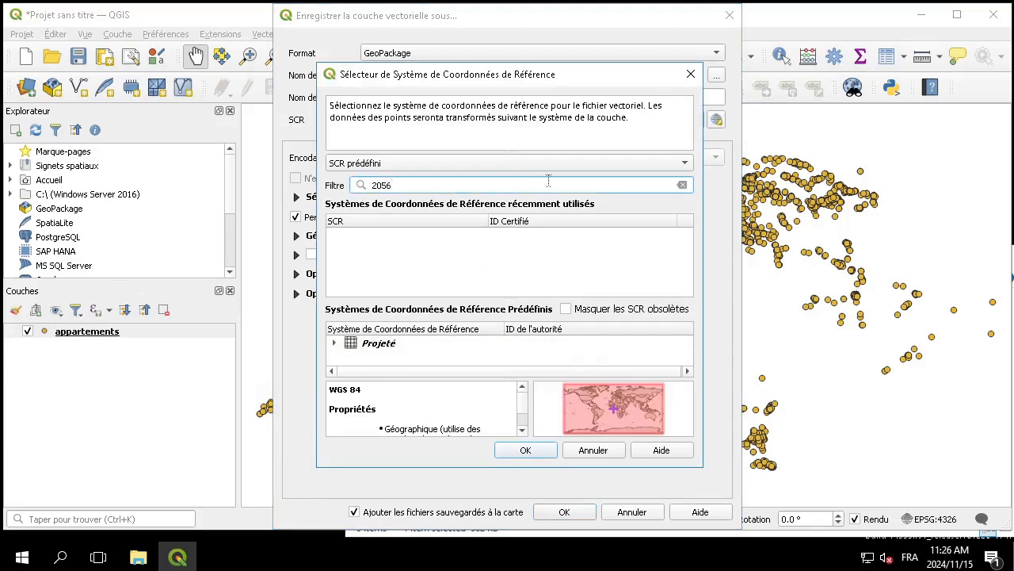
{"action": "left_click", "coordinate": [334, 345]}
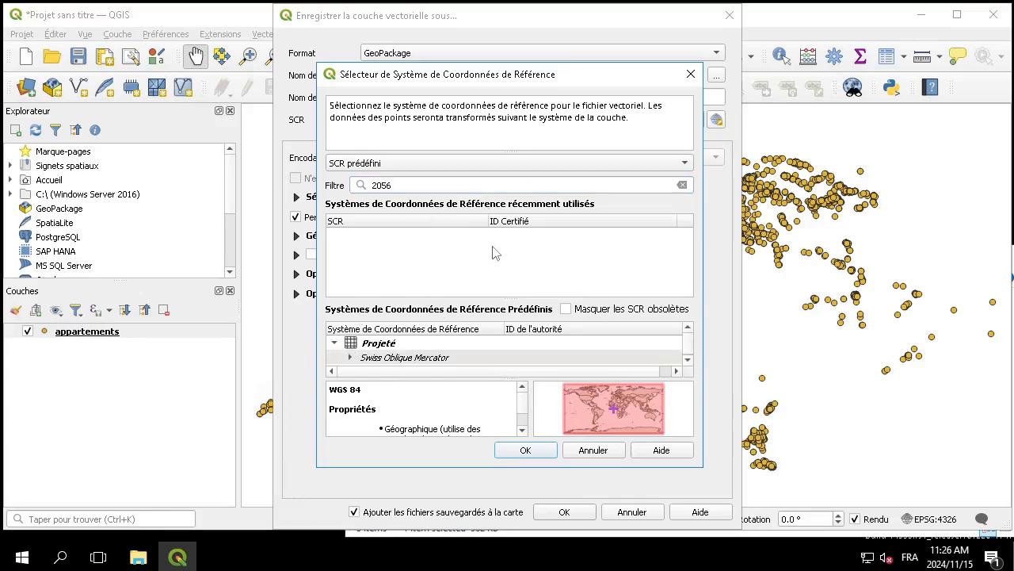
{"action": "left_click_drag", "start_coordinate": [474, 378], "coordinate": [471, 402]}
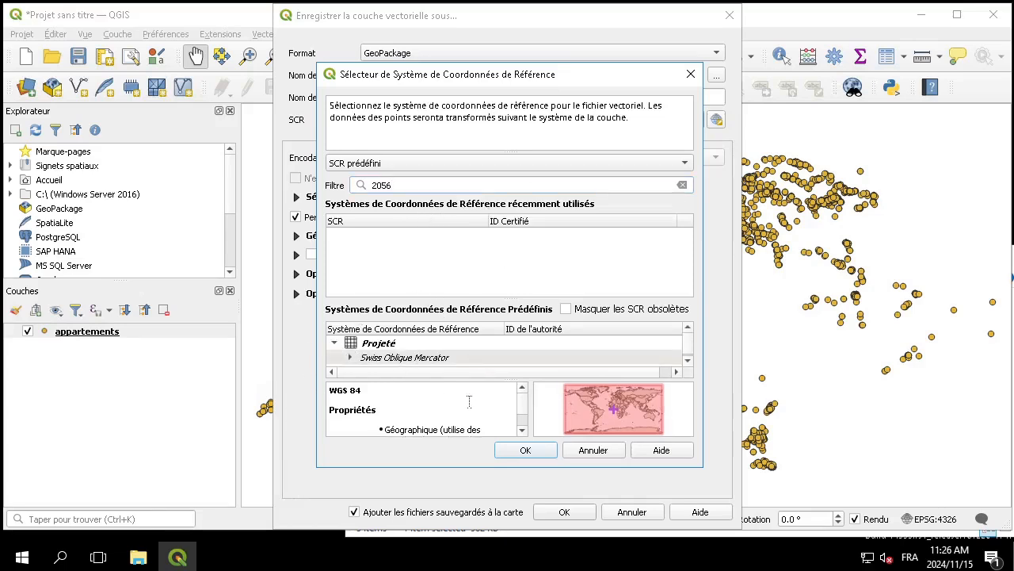
{"action": "left_click", "coordinate": [349, 357]}
Choose CH1903+ / LV95 (EPSG:2056) as the export's coordinate reference system and run the GeoPackage export, adding the saved file to the map.
{"action": "left_click_drag", "start_coordinate": [455, 298], "coordinate": [484, 192]}
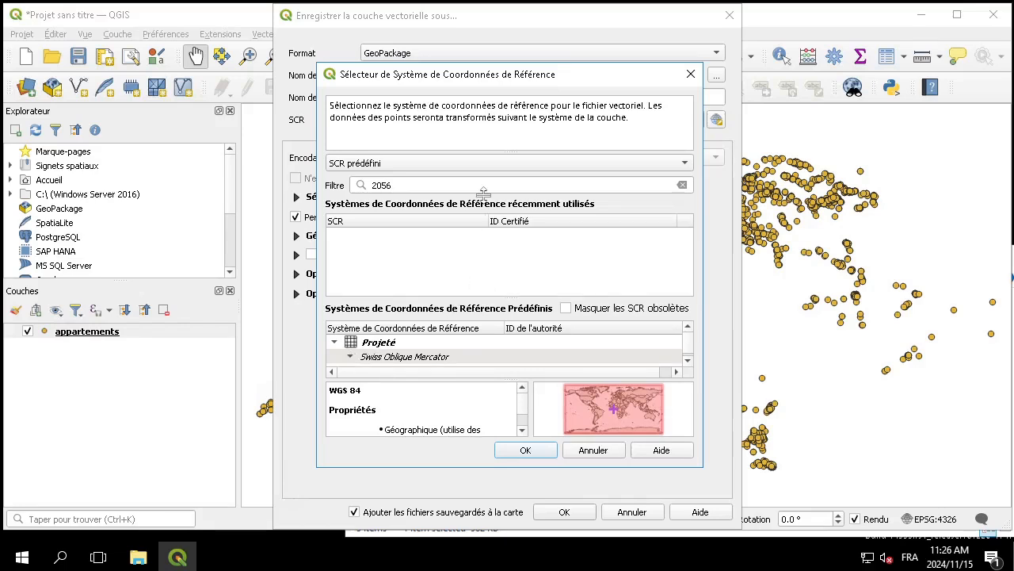
{"action": "scroll", "coordinate": [481, 345], "scroll_direction": "down", "scroll_amount": 1}
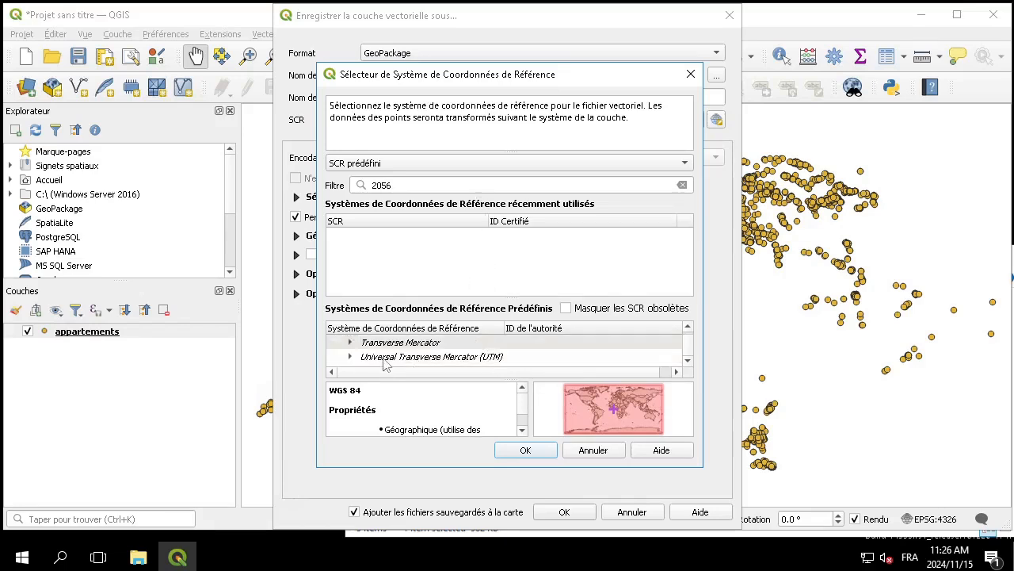
{"action": "left_click", "coordinate": [349, 341]}
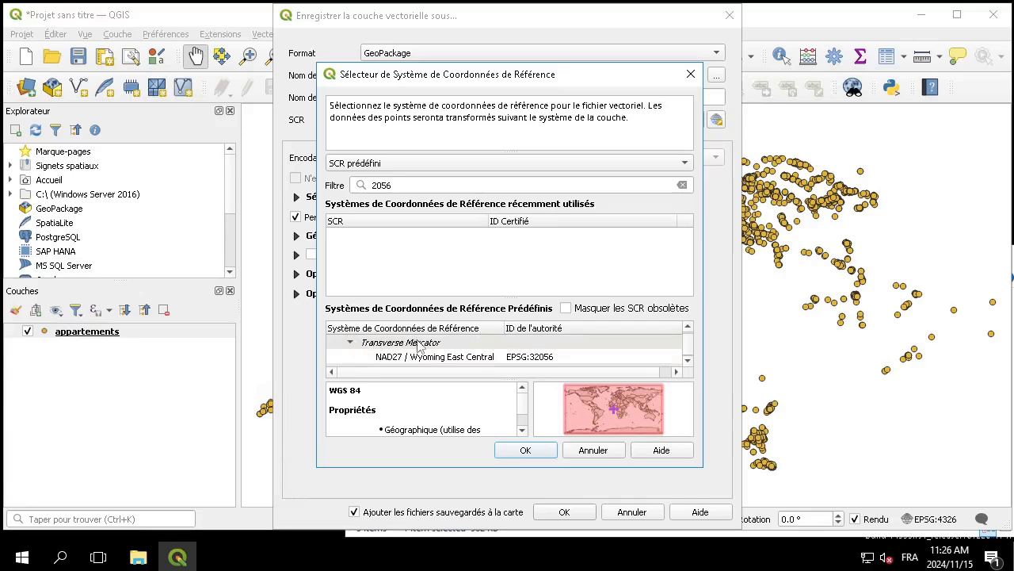
{"action": "scroll", "coordinate": [416, 347], "scroll_direction": "down", "scroll_amount": 1}
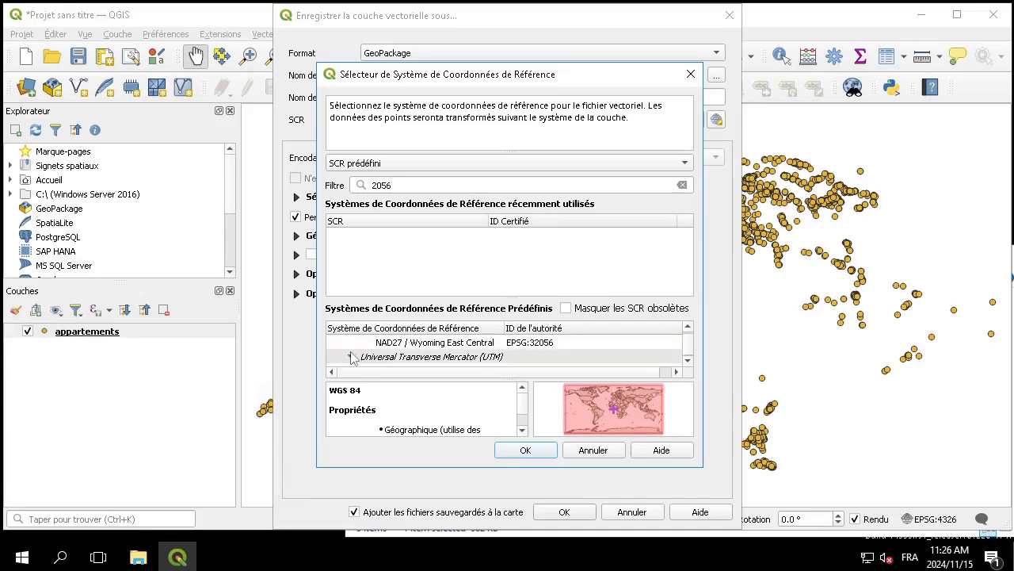
{"action": "double_click", "coordinate": [427, 354]}
{"action": "scroll", "coordinate": [428, 353], "scroll_direction": "up", "scroll_amount": 3}
{"action": "scroll", "coordinate": [443, 350], "scroll_direction": "down", "scroll_amount": 1}
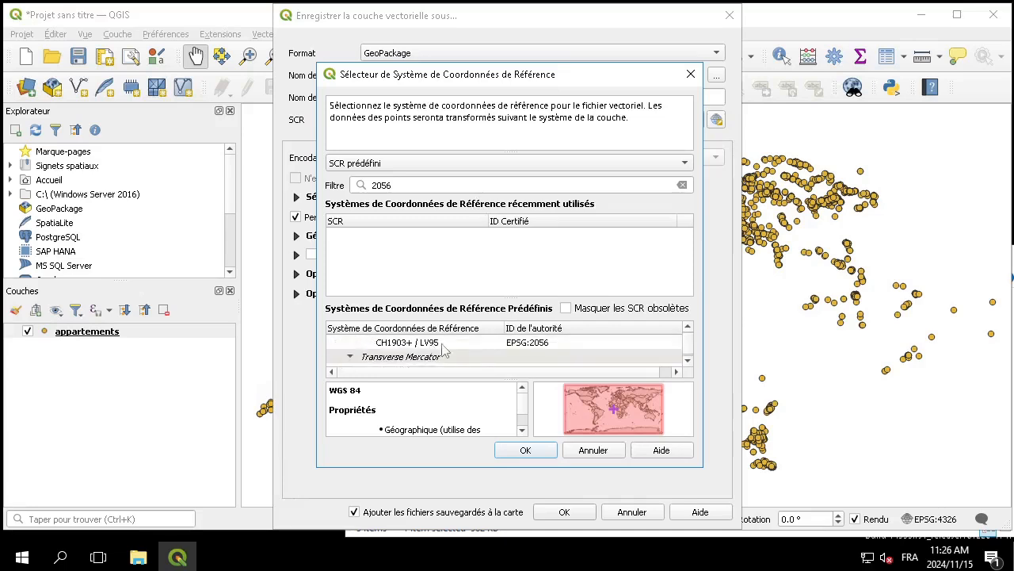
{"action": "scroll", "coordinate": [481, 351], "scroll_direction": "up", "scroll_amount": 1}
{"action": "scroll", "coordinate": [481, 352], "scroll_direction": "down", "scroll_amount": 1}
{"action": "left_click", "coordinate": [490, 344]}
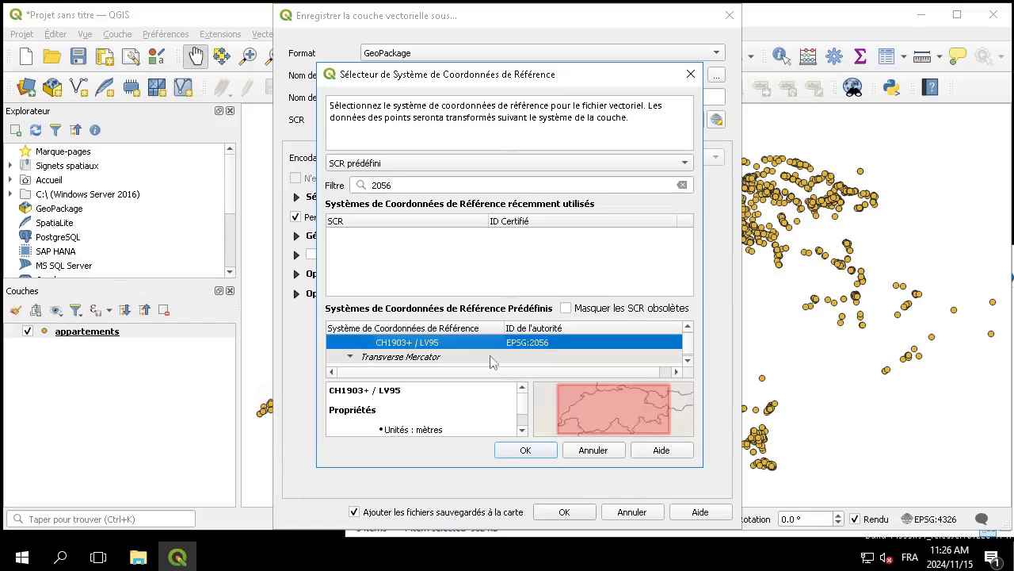
{"action": "left_click", "coordinate": [525, 450]}
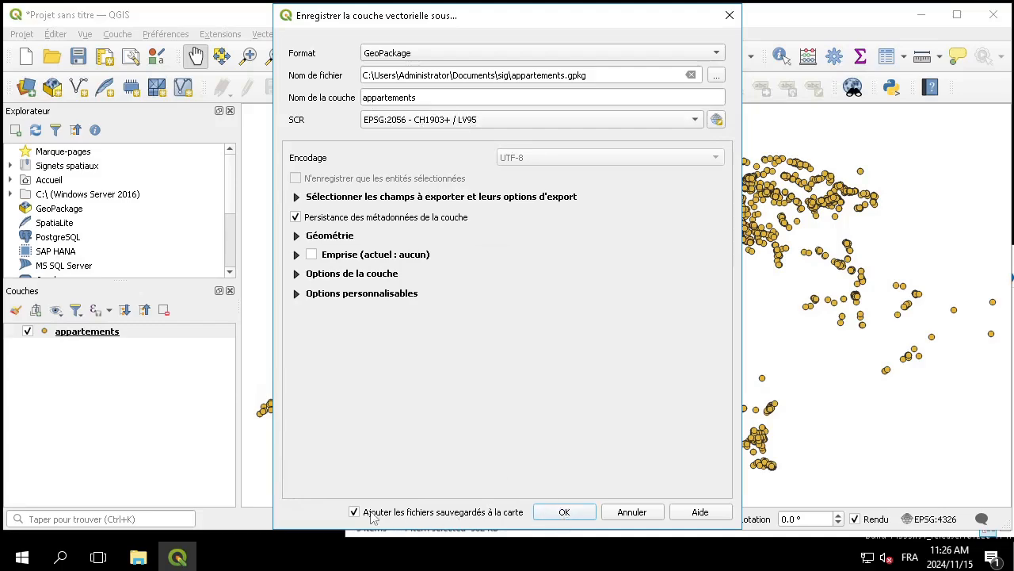
{"action": "left_click", "coordinate": [587, 512]}
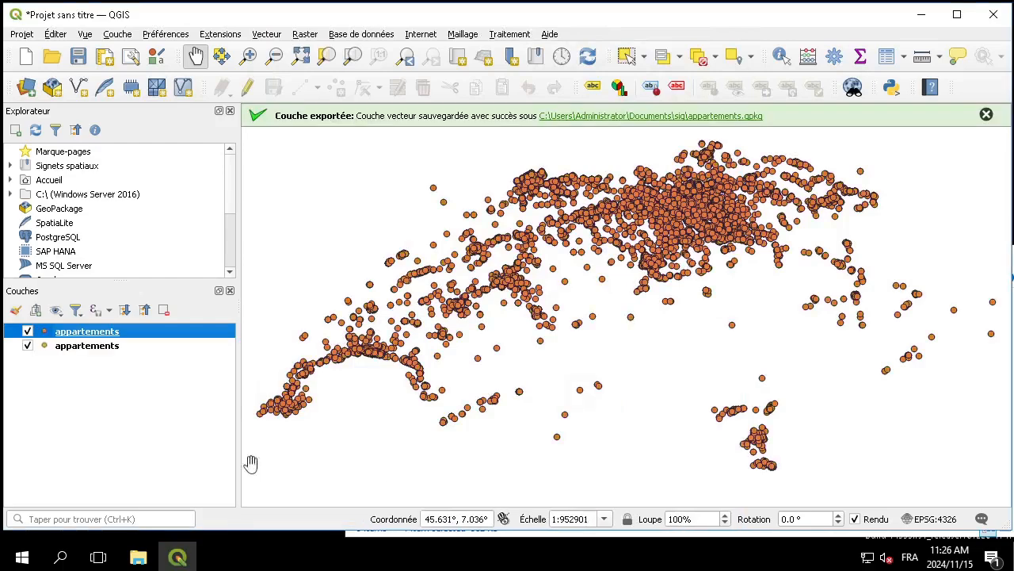
Remove the original delimited text appartements layer from the project, keeping the GeoPackage copy, and dismiss the export notification.
{"action": "left_click", "coordinate": [135, 349]}
{"action": "right_click", "coordinate": [135, 355]}
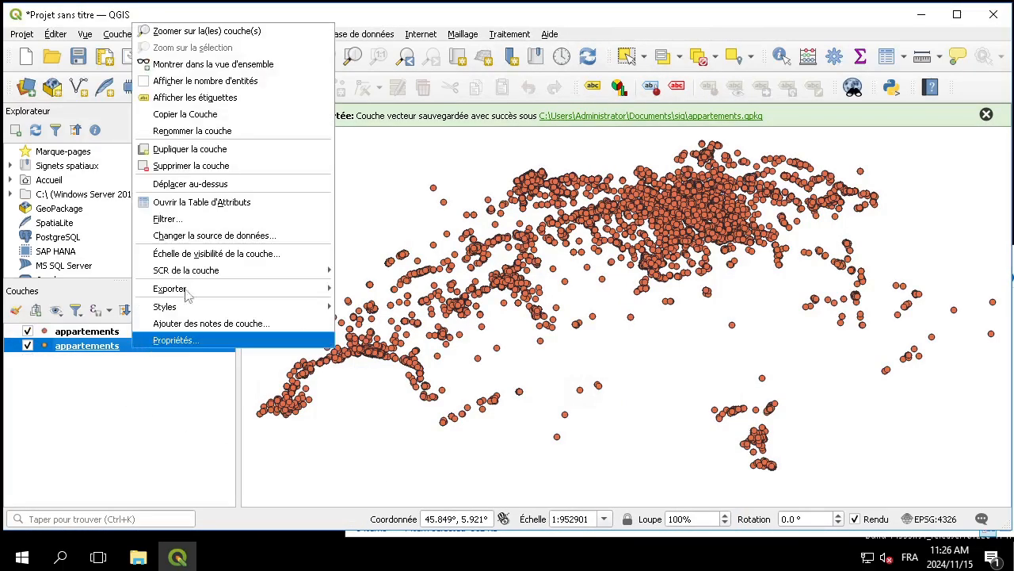
{"action": "left_click", "coordinate": [222, 167]}
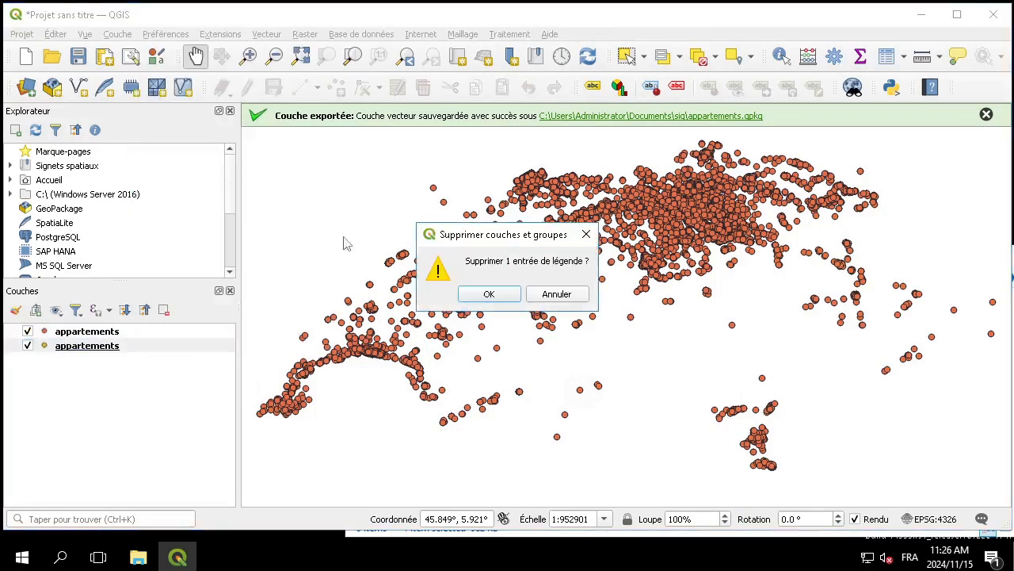
{"action": "left_click", "coordinate": [494, 295]}
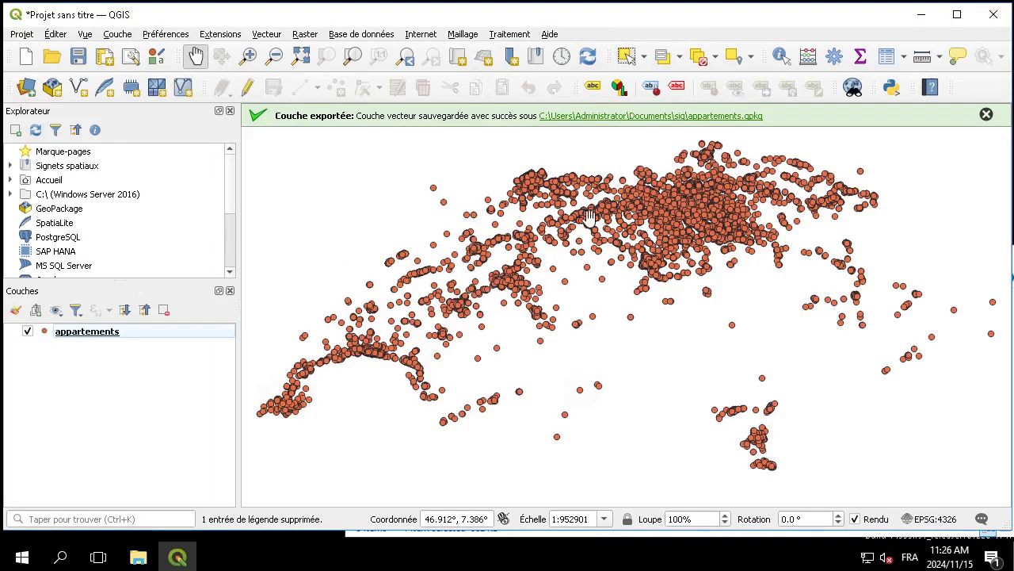
{"action": "left_click", "coordinate": [986, 115]}
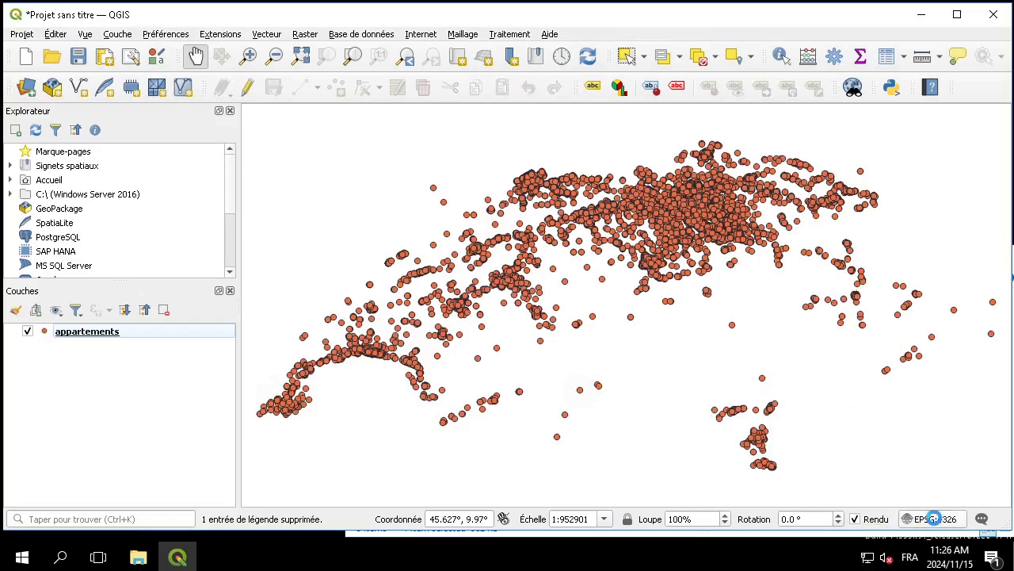
Set the project's coordinate reference system to the recently used CH1903+ / LV95 (EPSG:2056).
{"action": "left_click", "coordinate": [935, 519]}
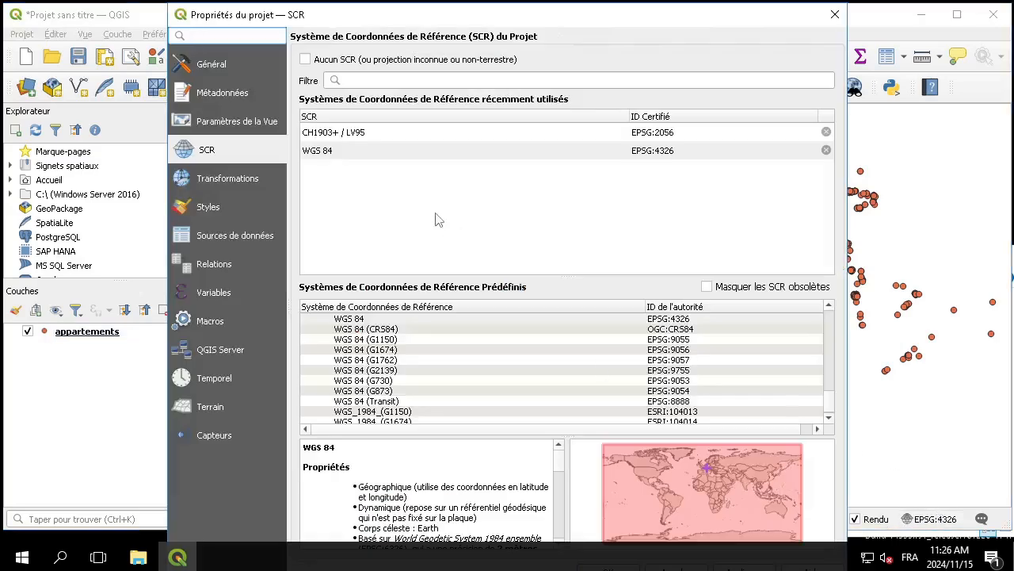
{"action": "left_click", "coordinate": [393, 135]}
{"action": "key", "text": "Return"}
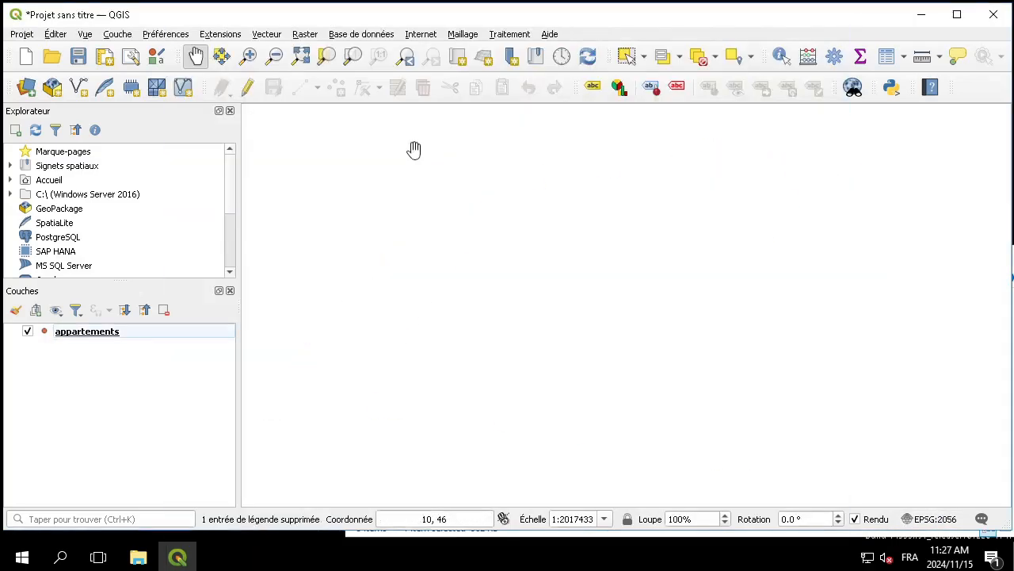